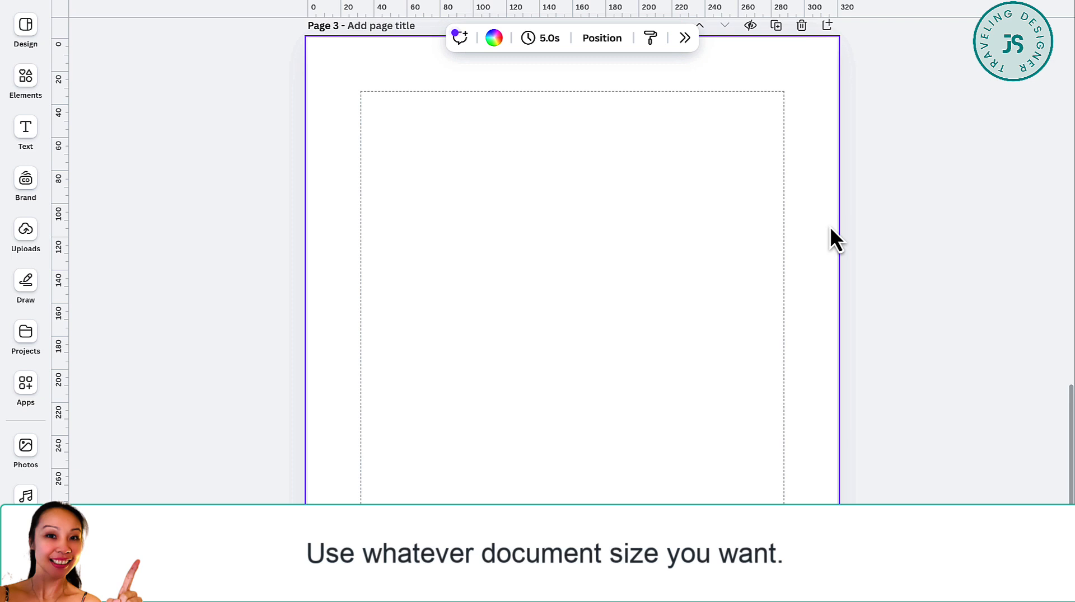
- Add a square frame from the frame elements to page 3 and resize it to a portrait rectangle
click(25, 78)
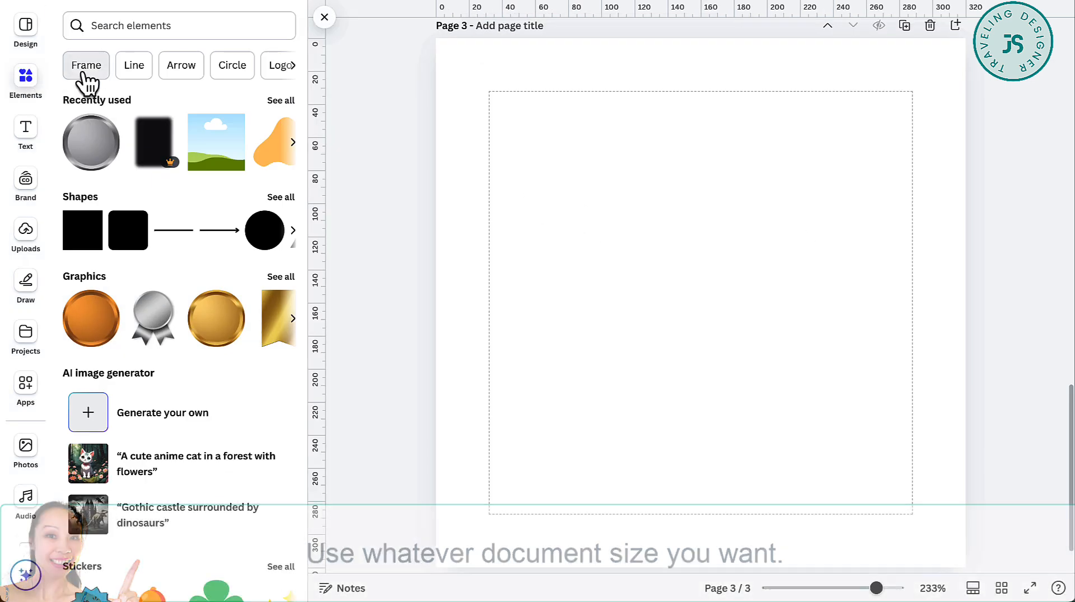
click(84, 68)
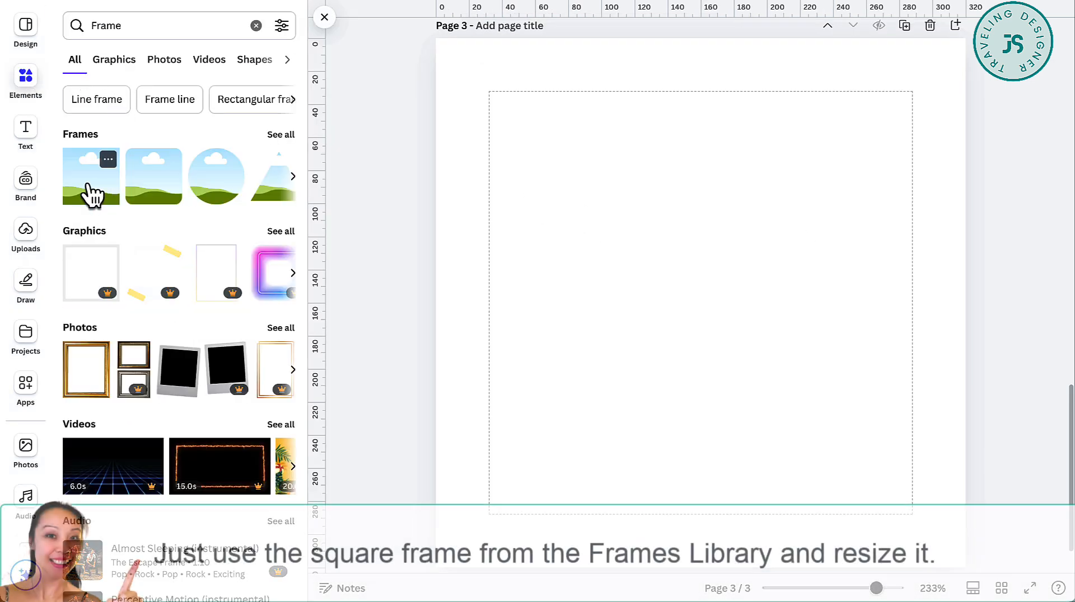
click(87, 202)
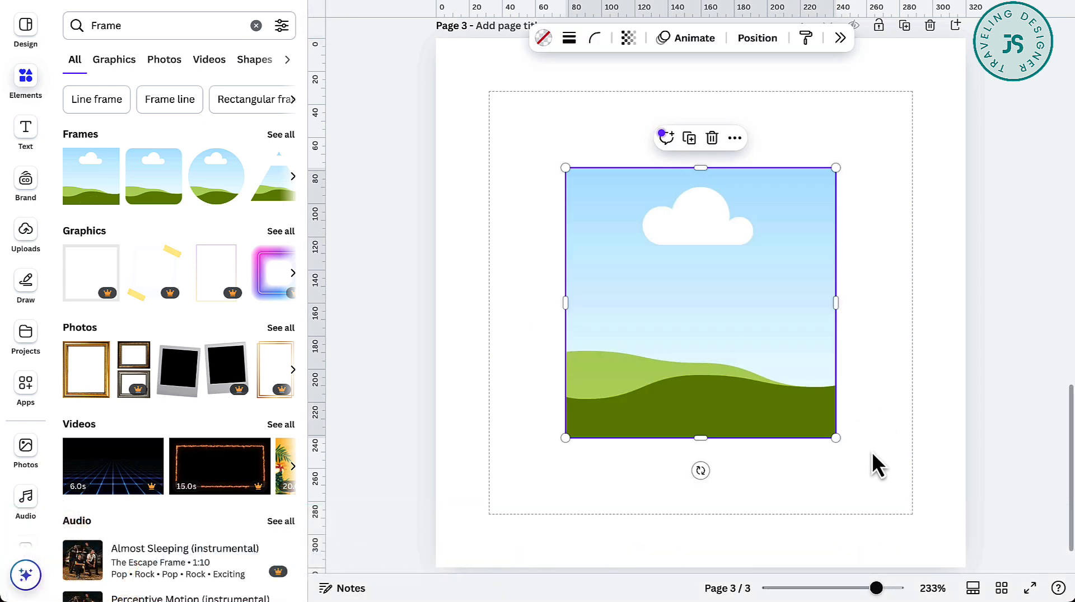
drag(836, 438, 762, 428)
drag(792, 281, 735, 281)
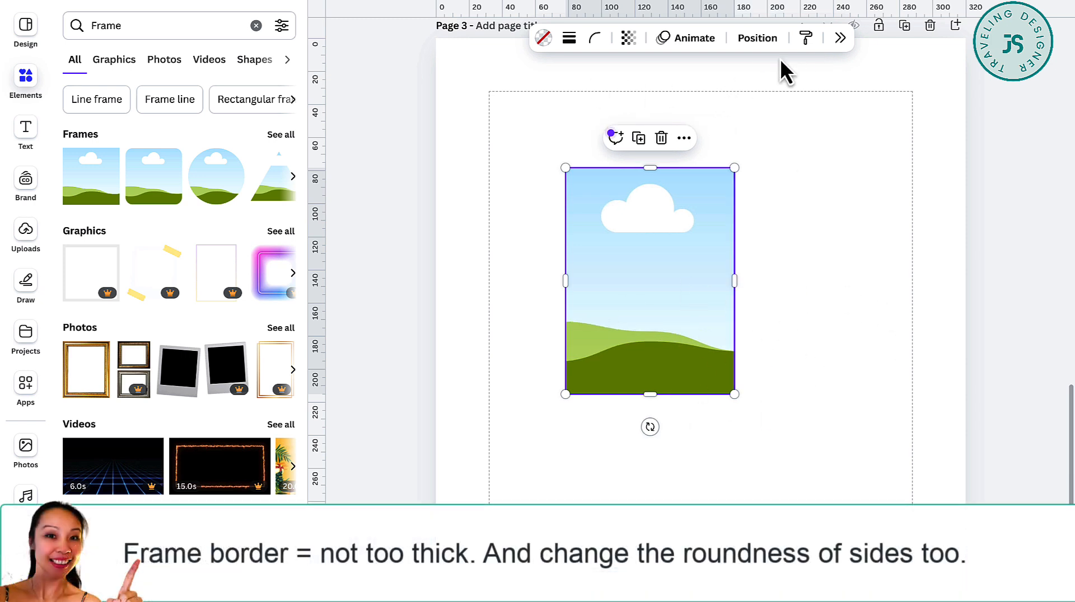
- Round the frame's corners slightly and give it a solid border with a weight of 2
click(595, 39)
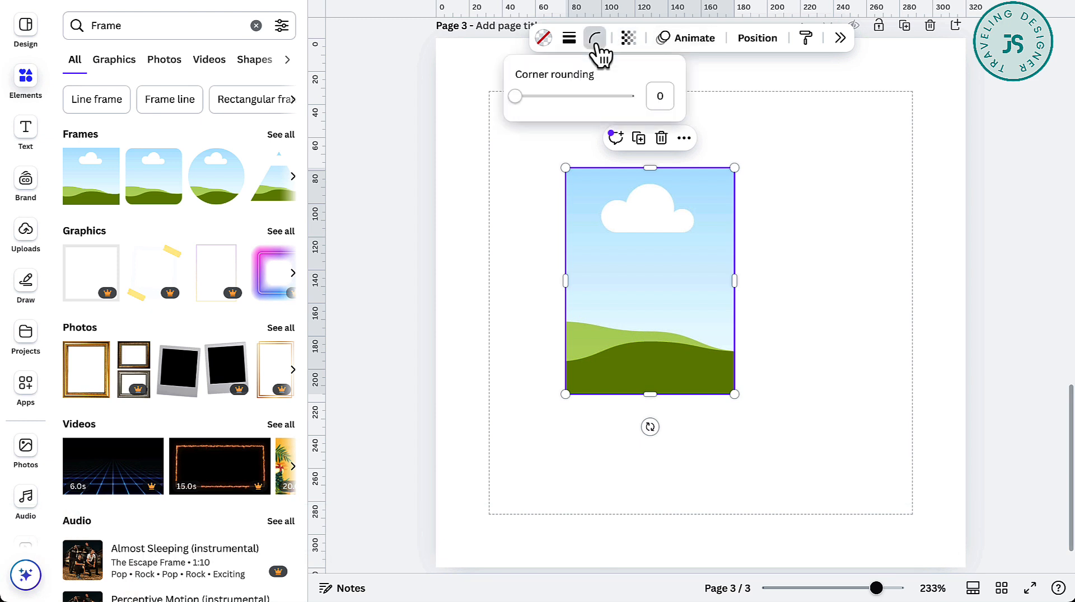
drag(516, 97, 530, 97)
click(569, 39)
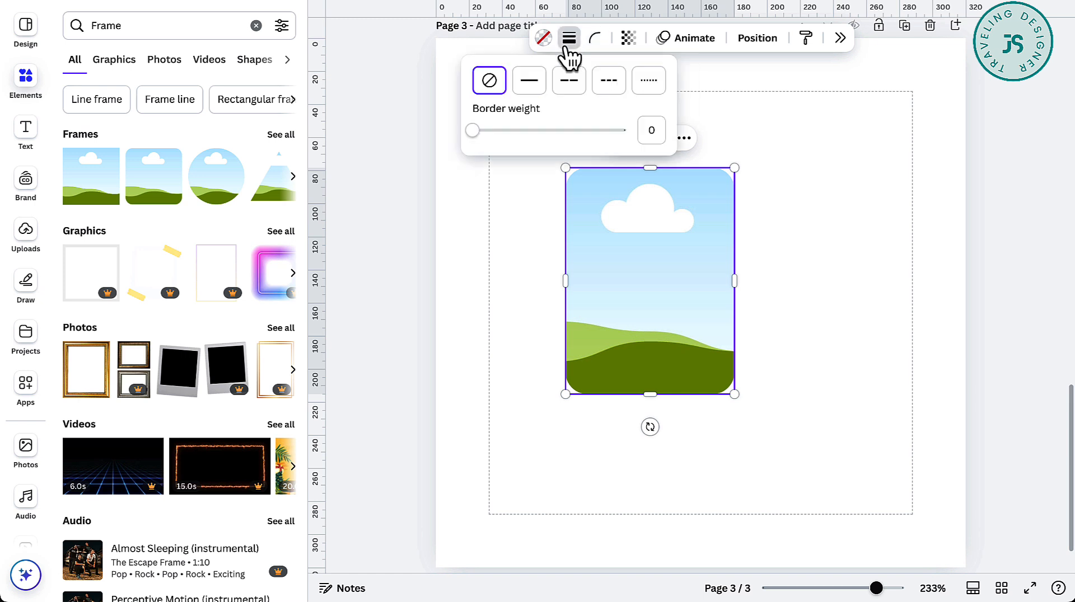
drag(481, 129, 476, 130)
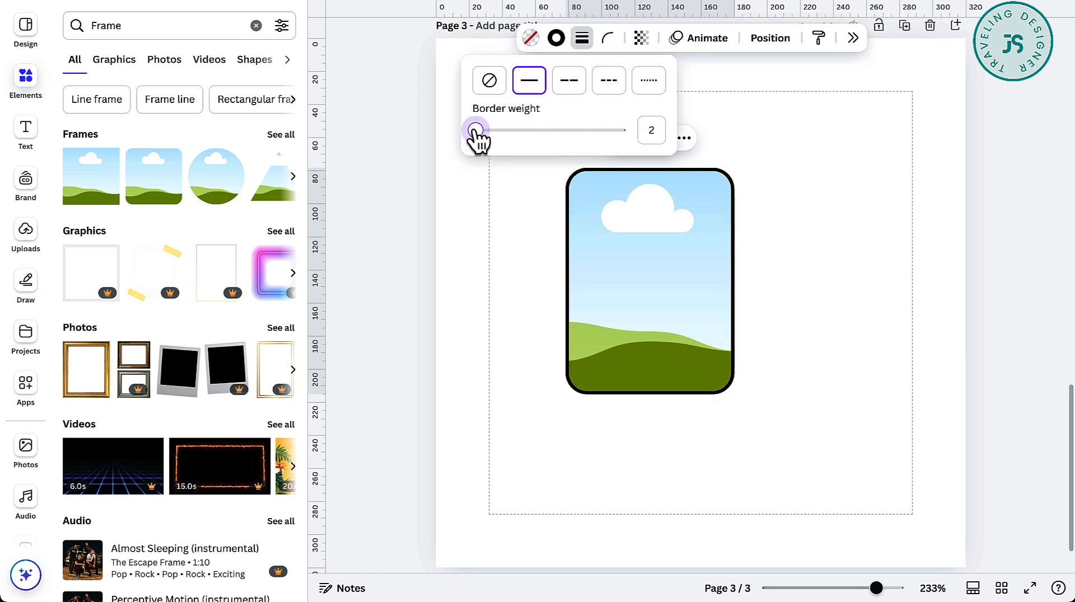
key(Escape)
- Move the frame towards the page's upper-left margin corner and enlarge it slightly
drag(688, 343, 646, 308)
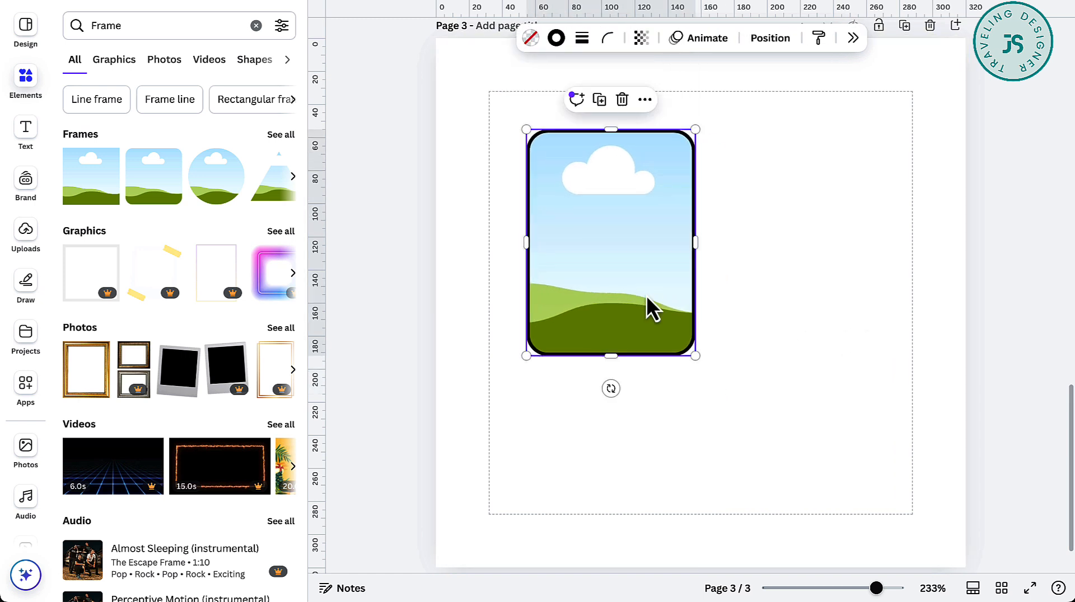
drag(694, 357, 703, 368)
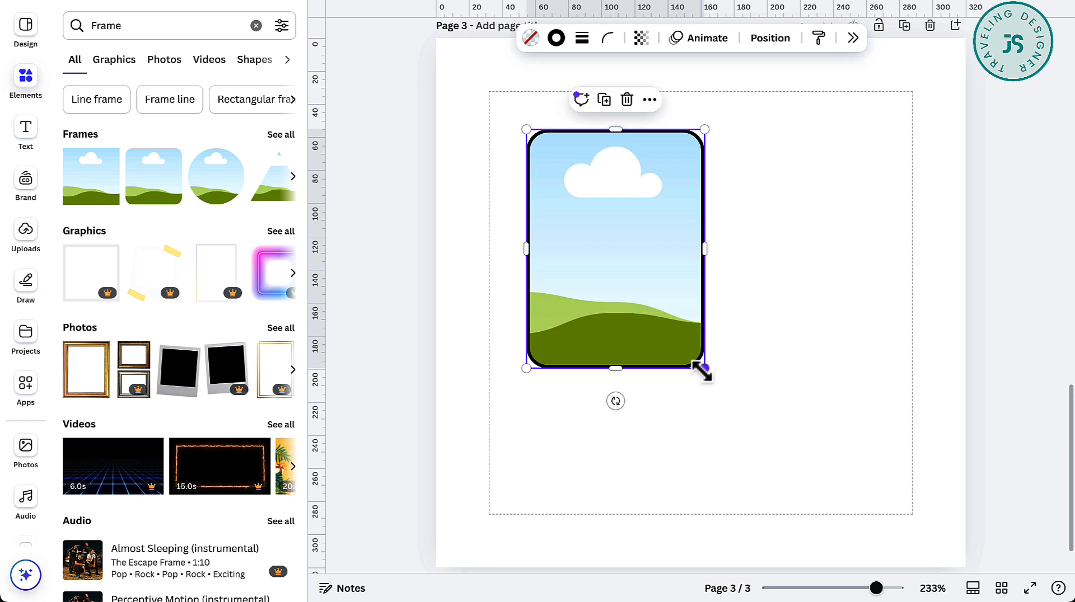
click(788, 399)
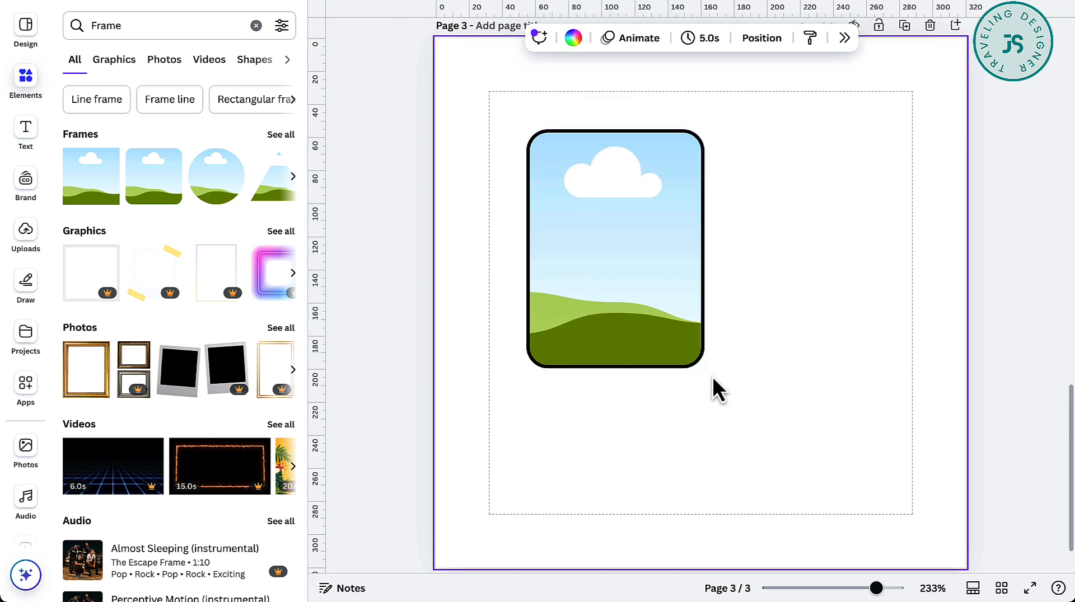
- Search the elements for "drop shadow" and limit the results to graphics
click(25, 76)
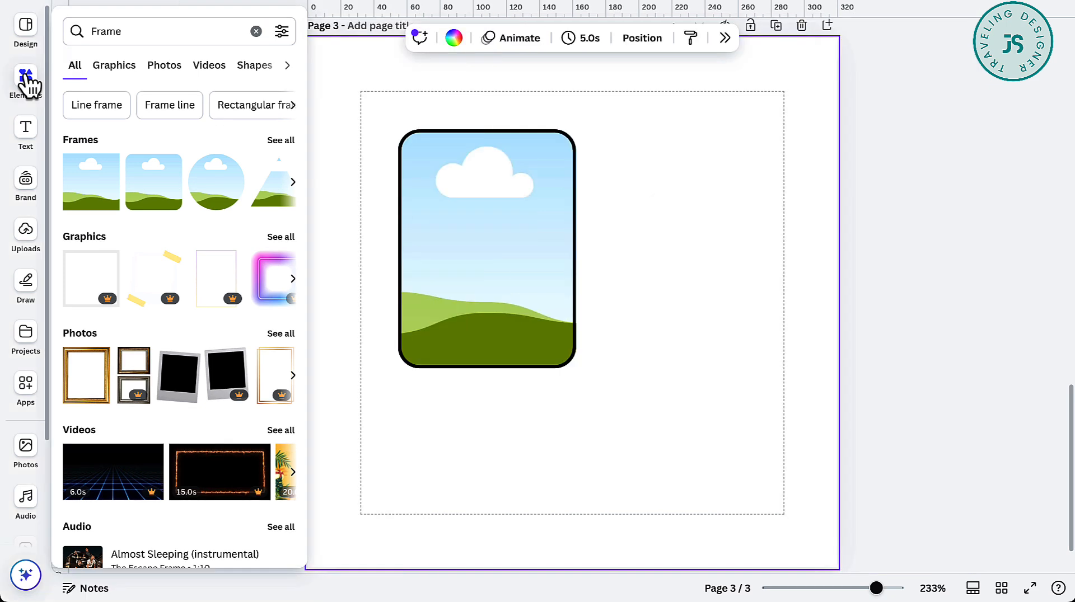
click(256, 30)
click(177, 32)
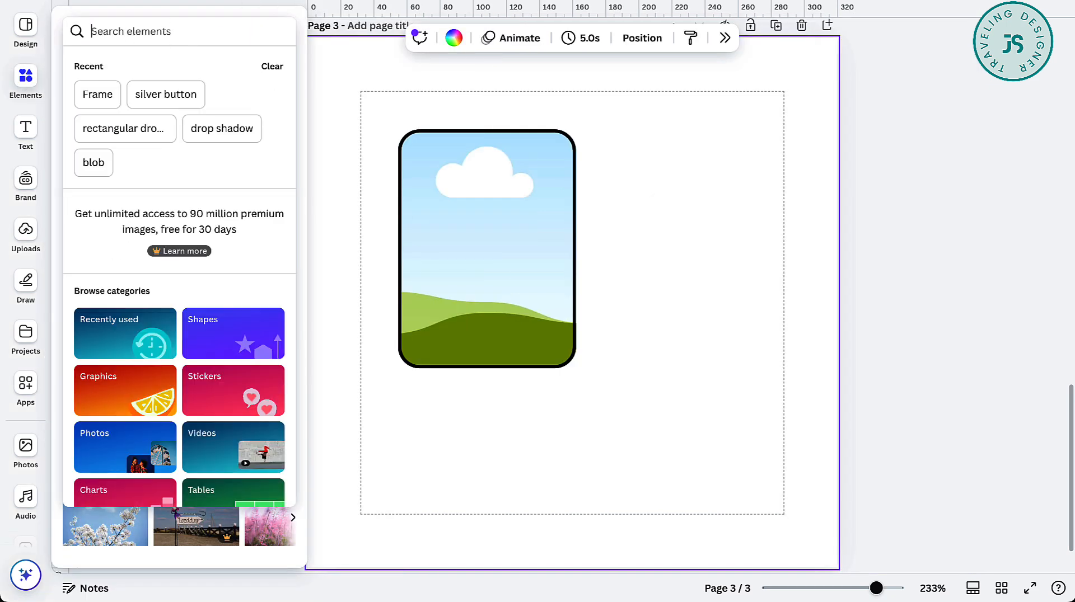
click(222, 129)
click(282, 140)
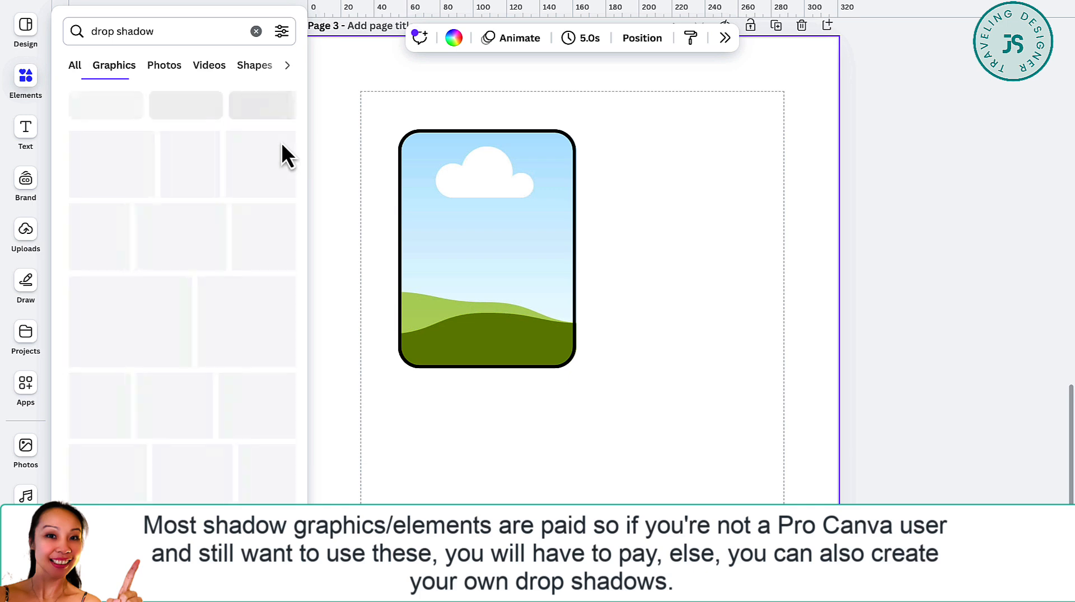
- Add the blurred black rectangular shadow graphic, enlarge it to roughly the frame's size and place it over the frame, offset to the lower right
click(273, 420)
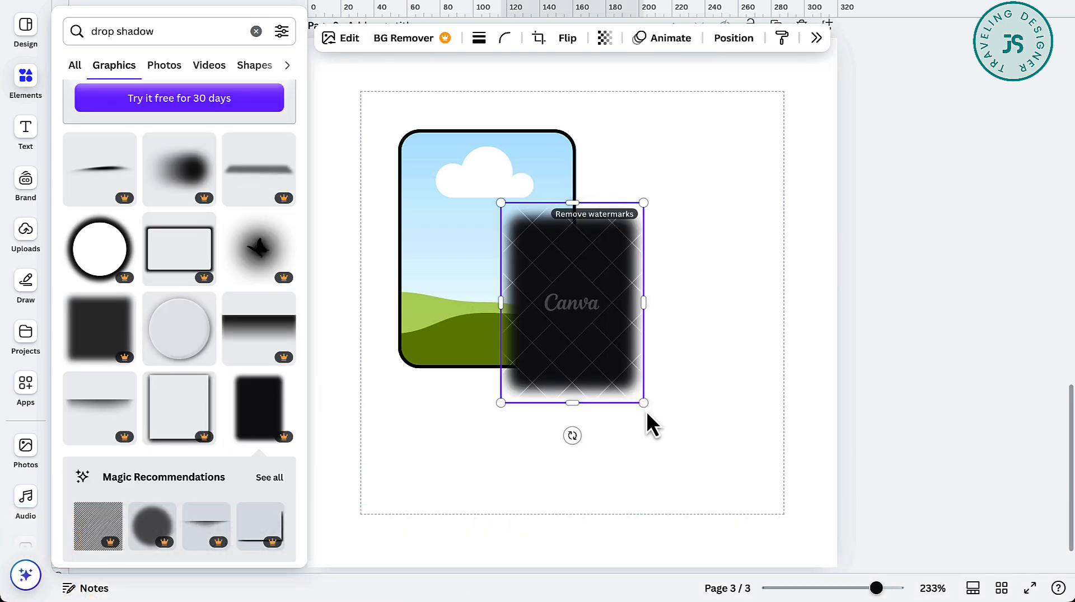
drag(643, 404, 685, 462)
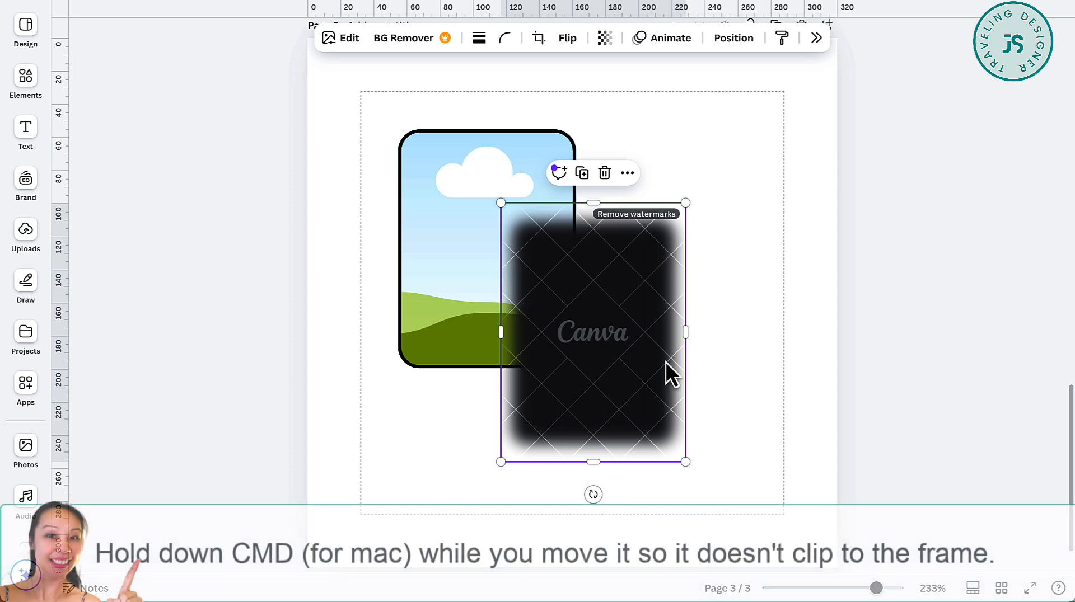
drag(667, 370, 578, 290)
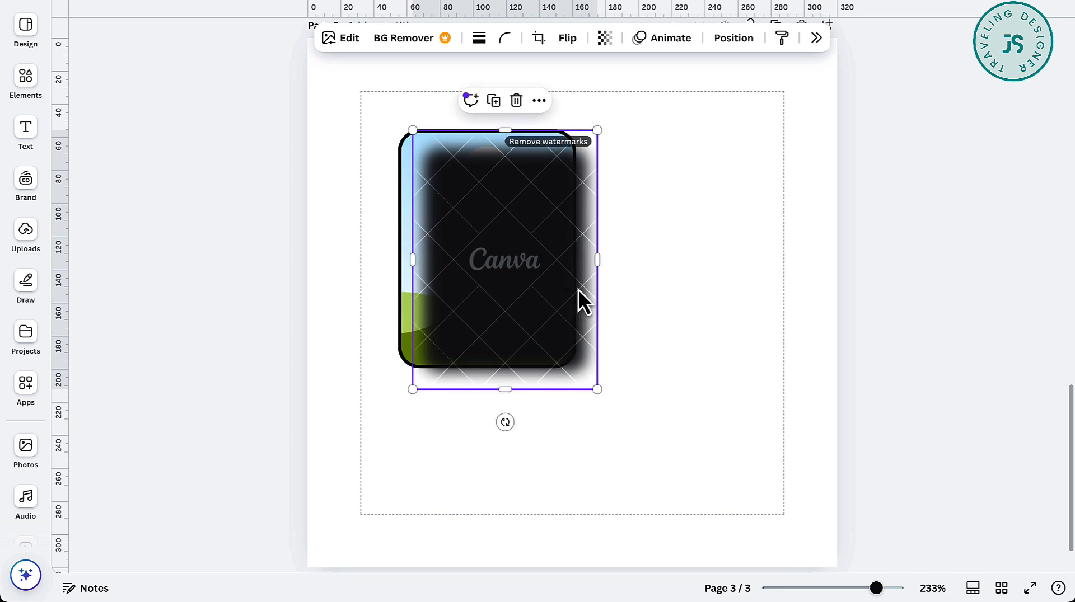
- Send the shadow graphic to the back and nudge it so it shows along the frame's right and lower edges
right_click(552, 290)
mouse_move(692, 307)
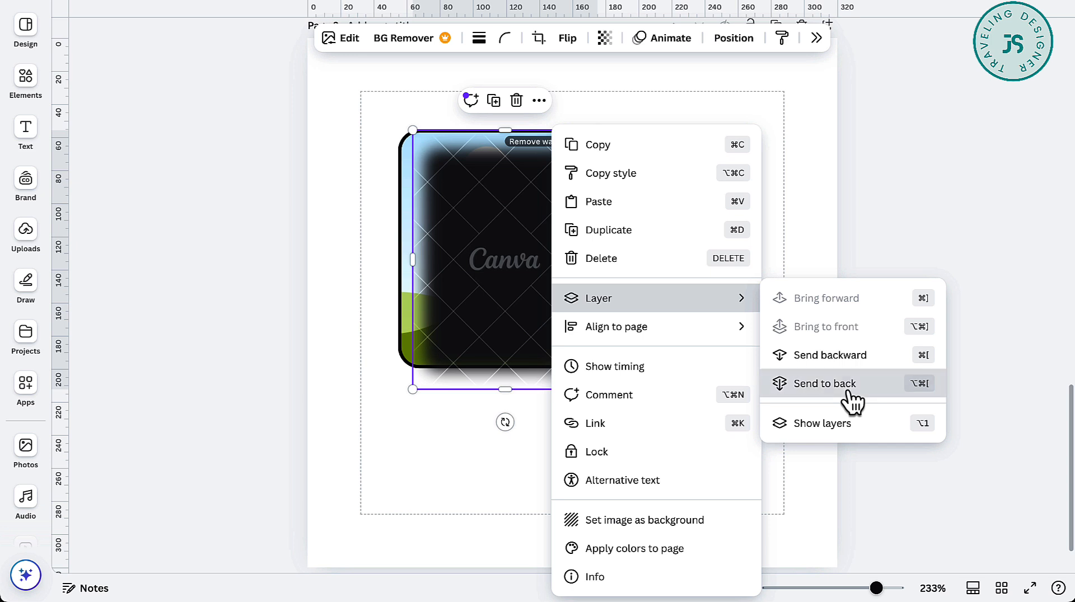
click(795, 386)
drag(582, 372, 578, 371)
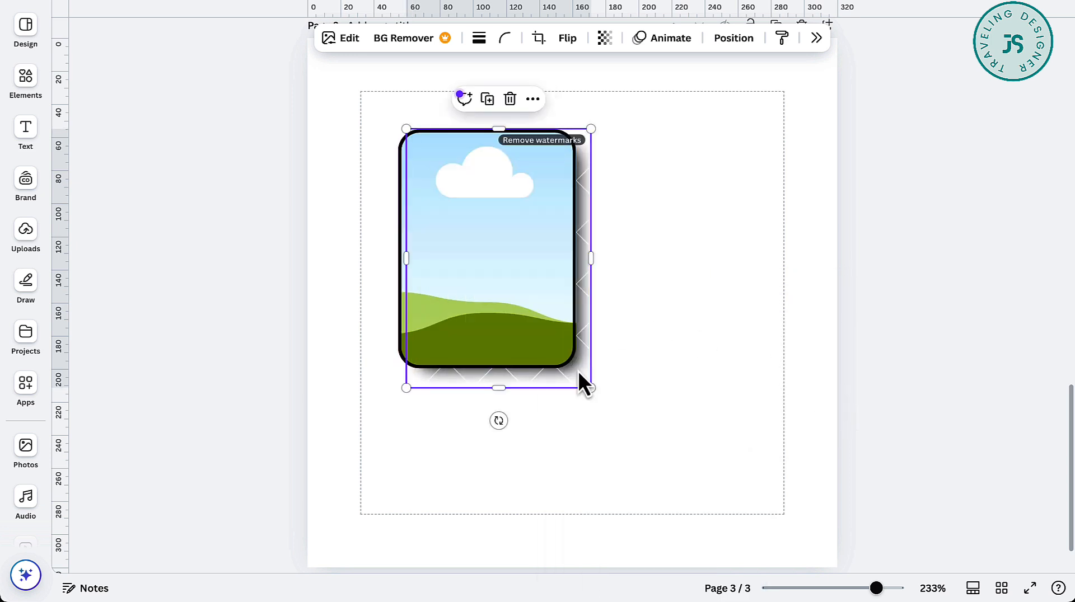
click(728, 331)
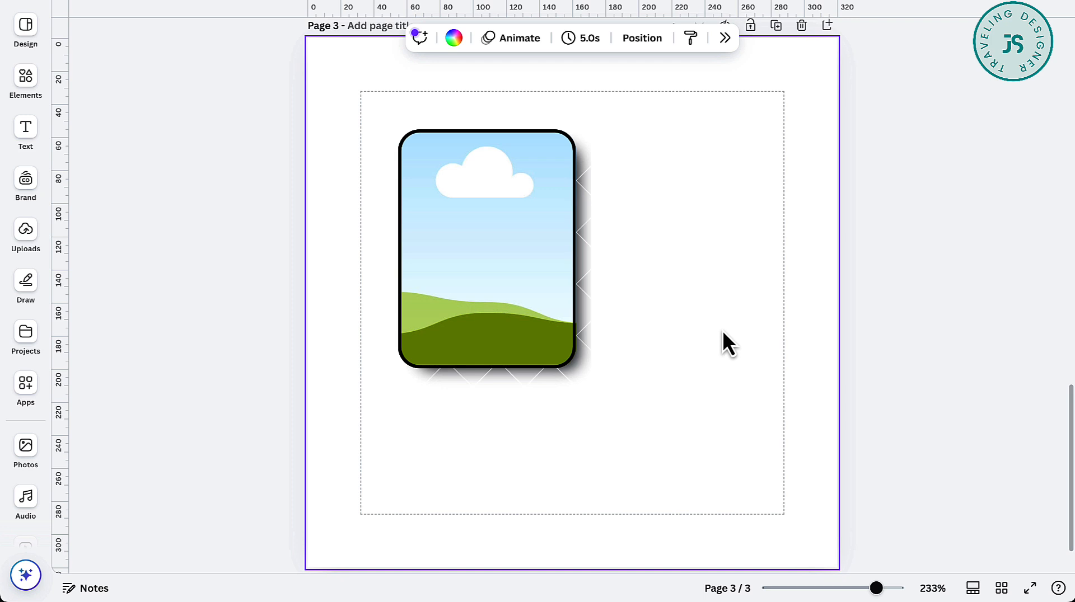
- Group the frame with its shadow and place a copy of the group at the page's lower right
drag(691, 247, 530, 368)
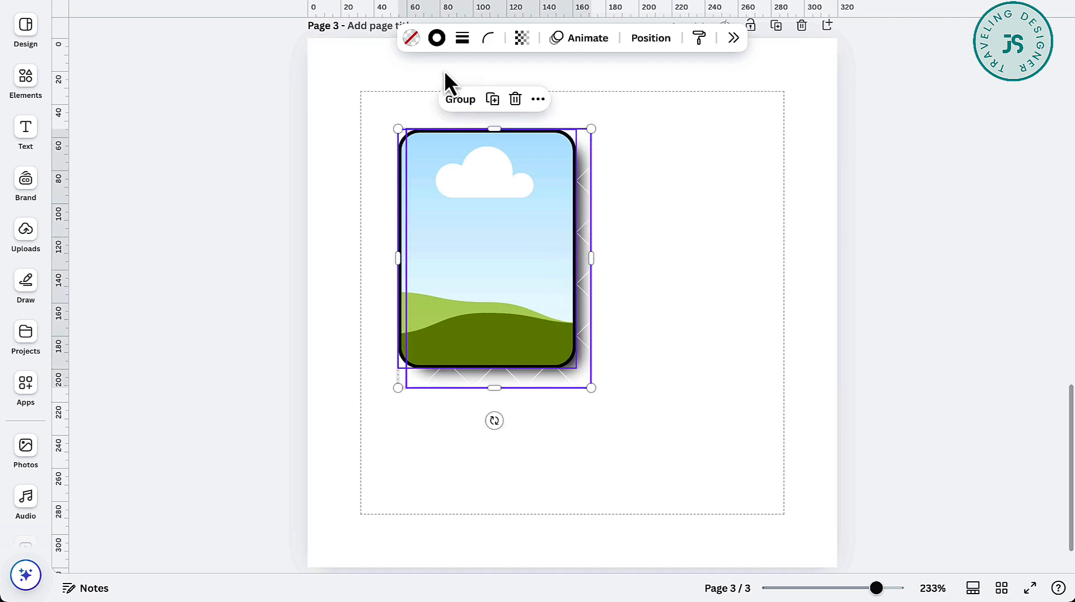
click(460, 99)
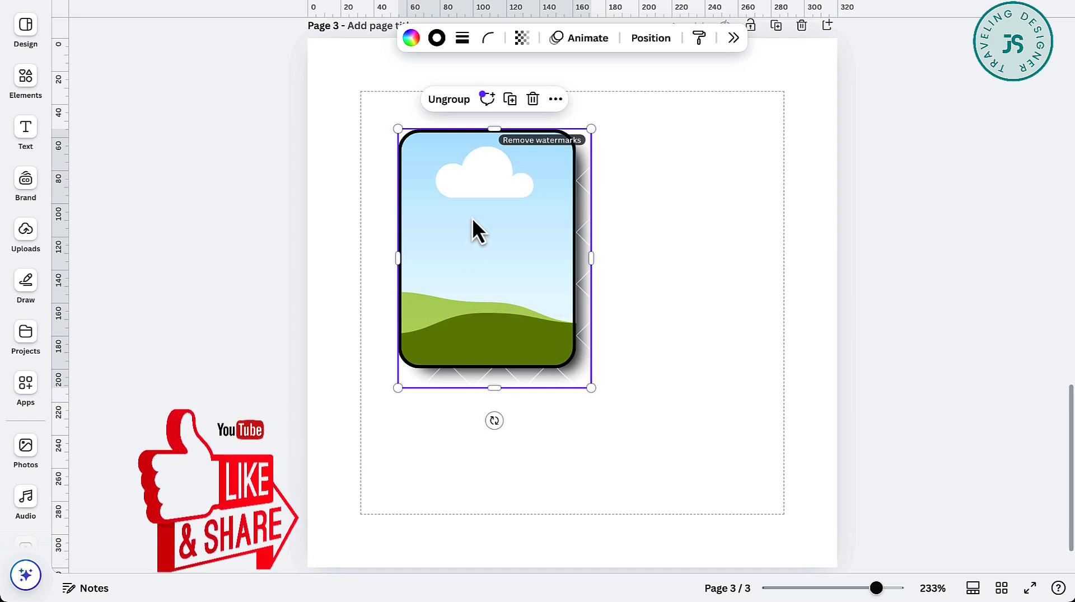
drag(472, 217, 696, 358)
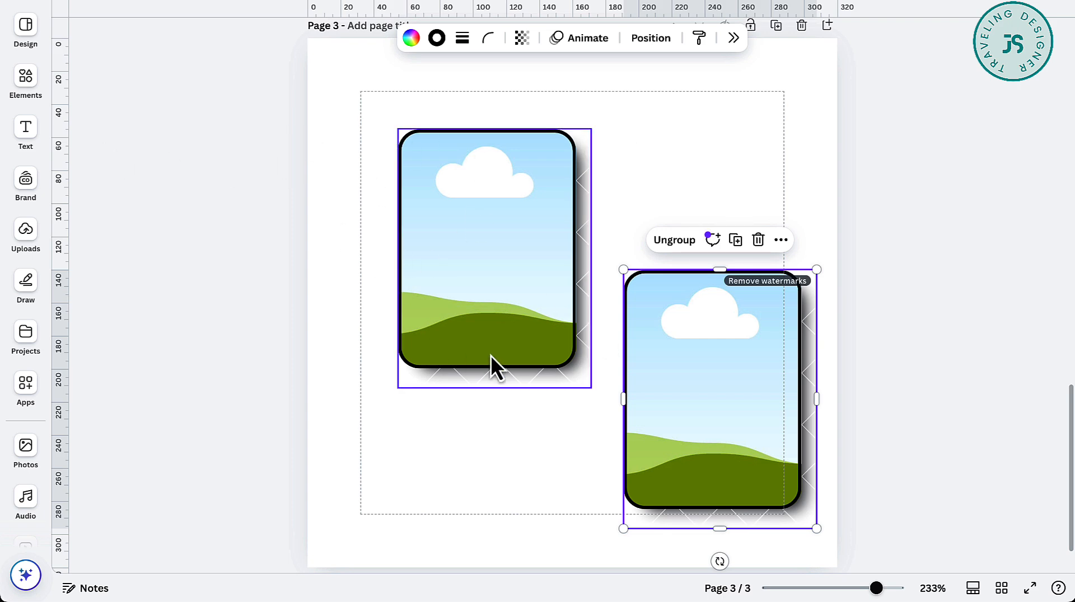
- Add another square frame and resize it to a smaller portrait rectangle centred inside the upper-left rounded frame
click(26, 77)
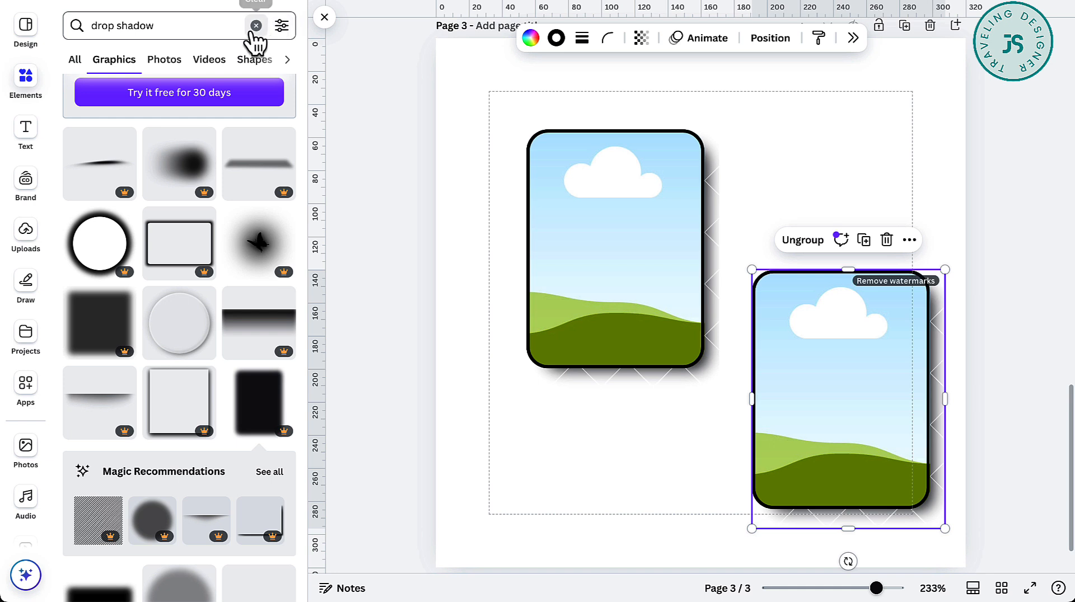
click(256, 30)
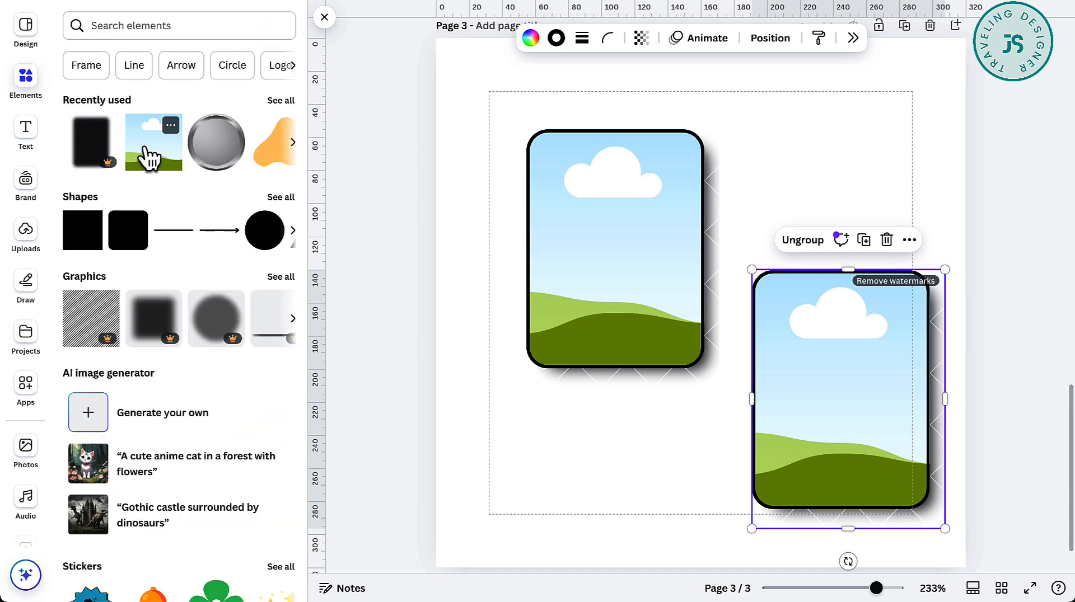
click(148, 158)
drag(833, 304, 736, 300)
drag(653, 436, 651, 359)
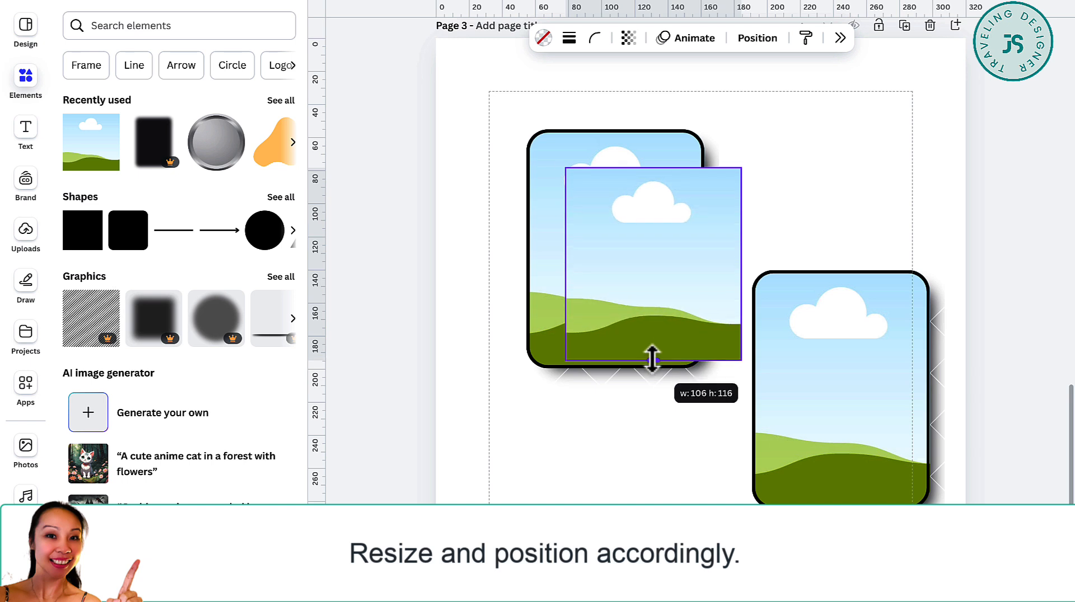
drag(740, 263, 640, 258)
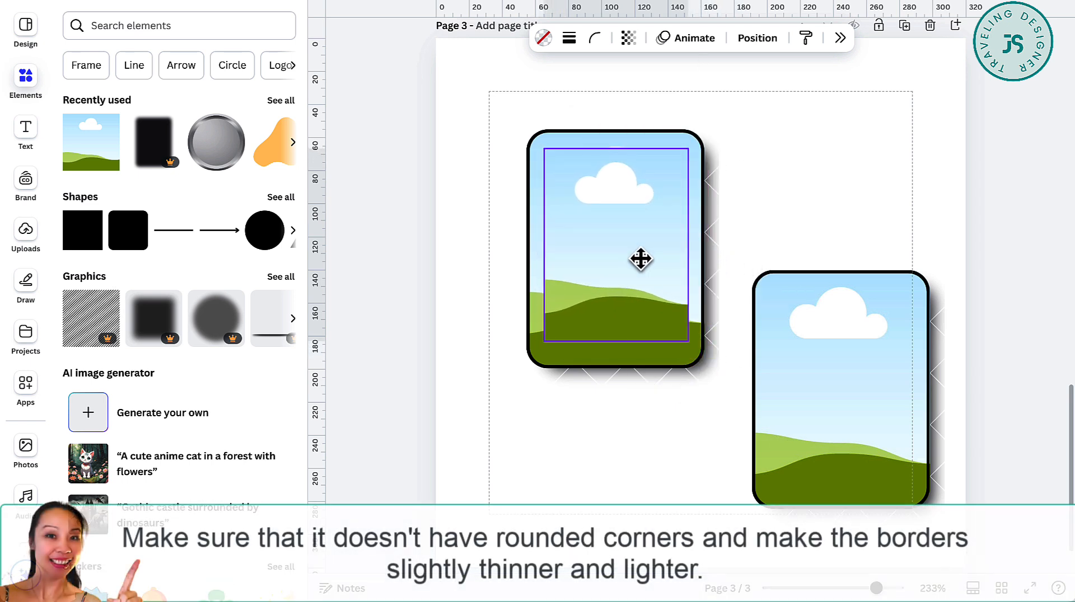
drag(617, 340, 618, 336)
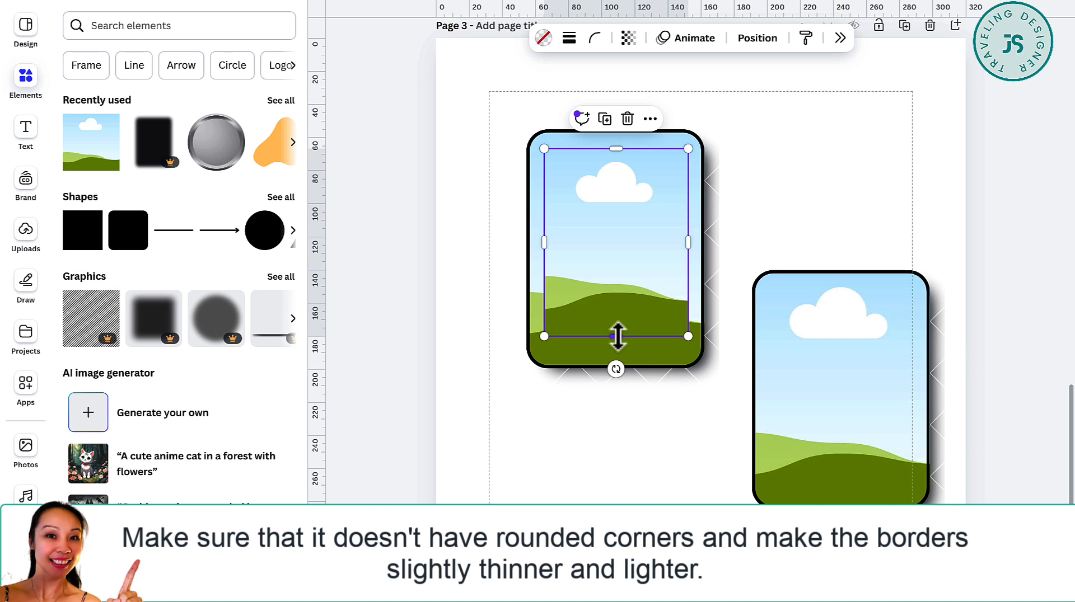
- Check the inner frame's corner rounding and give it a solid border with a weight of 1
click(595, 38)
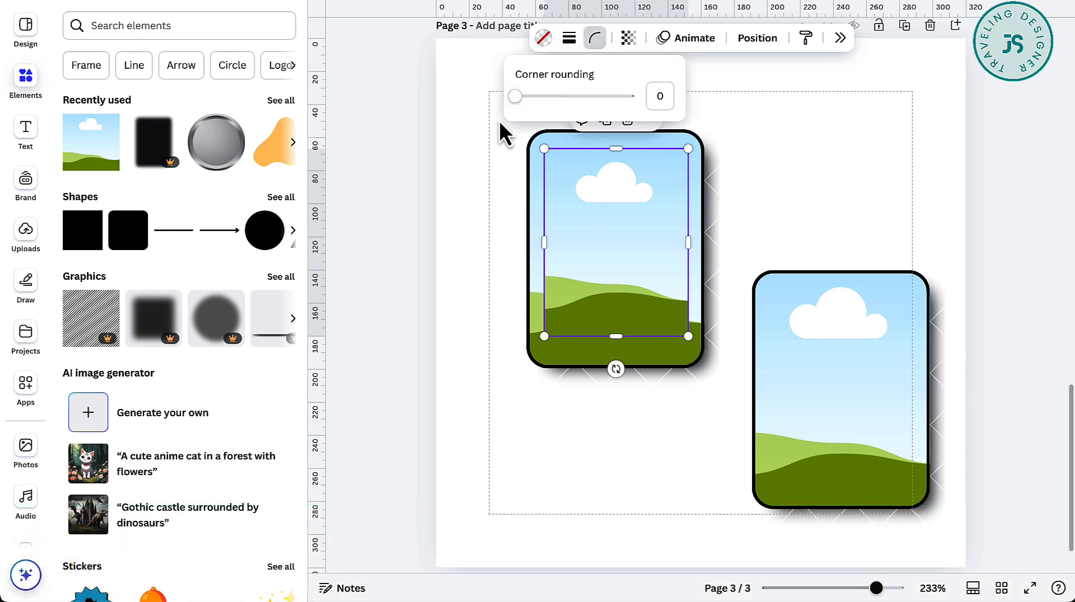
click(786, 154)
click(648, 197)
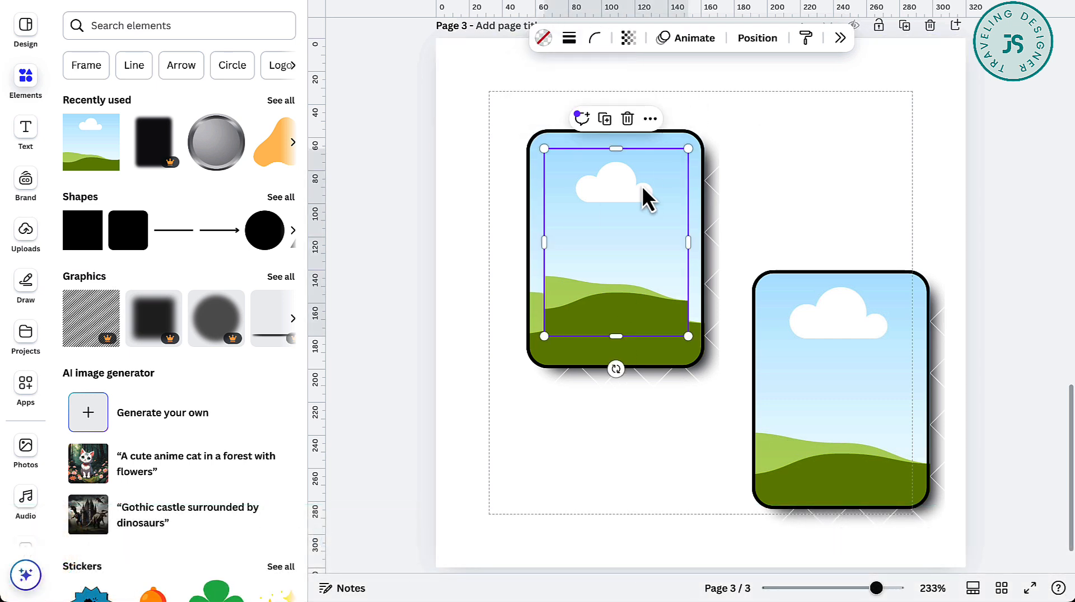
click(568, 39)
click(527, 83)
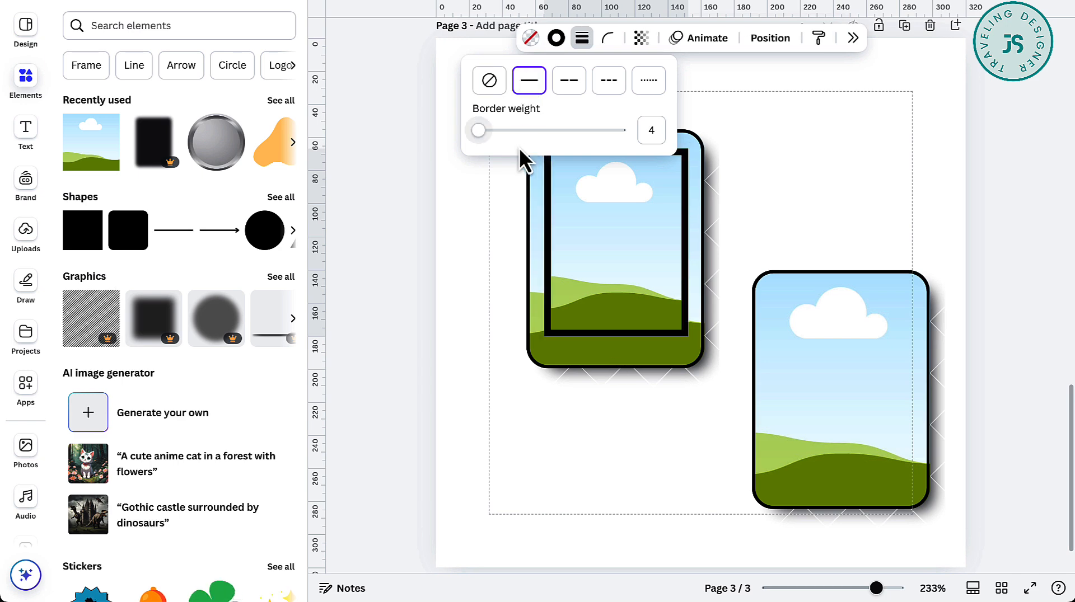
drag(479, 133, 473, 134)
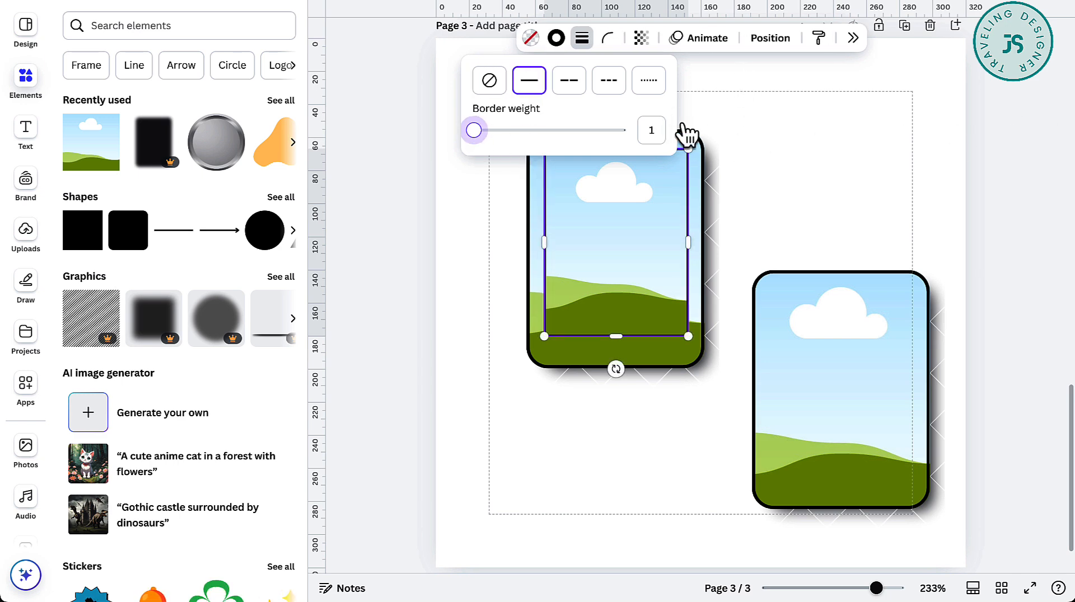
- Set the inner frame's border color to light gray and group it with the outer frame and shadow
click(557, 38)
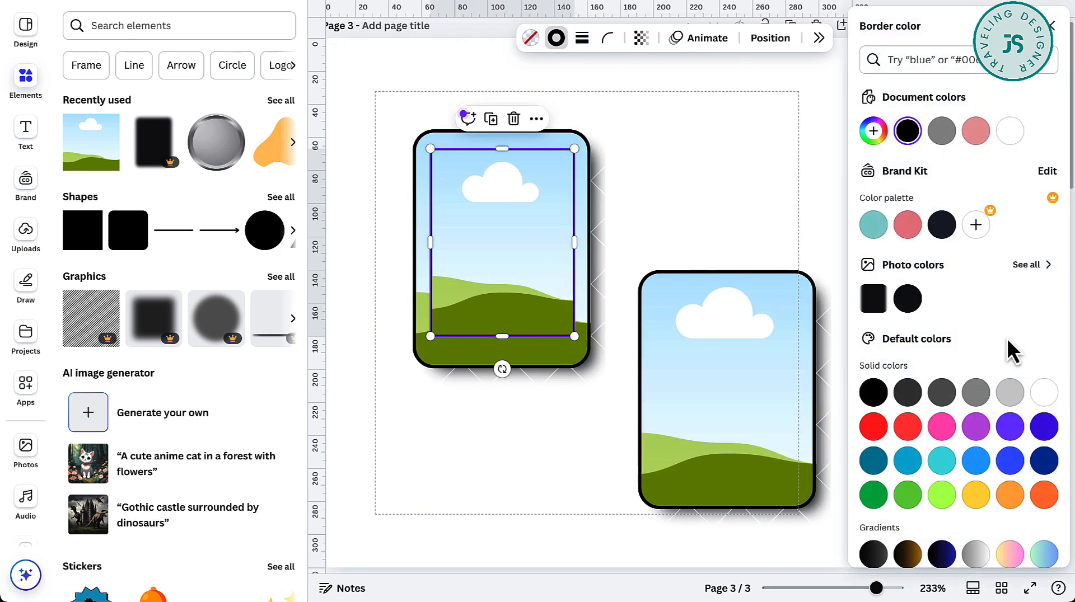
click(1002, 394)
click(690, 134)
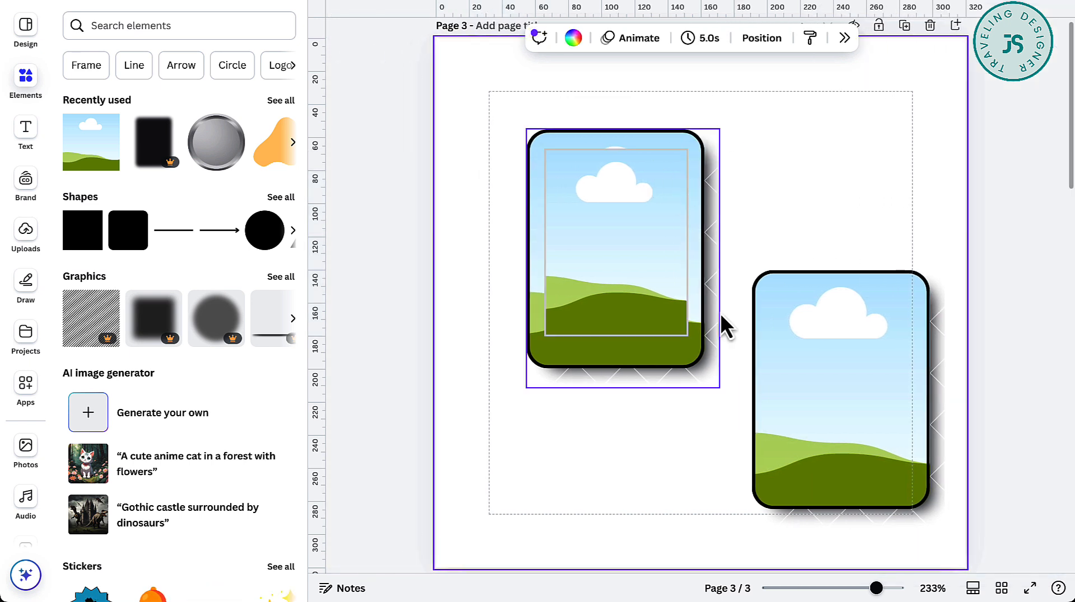
drag(444, 289, 691, 383)
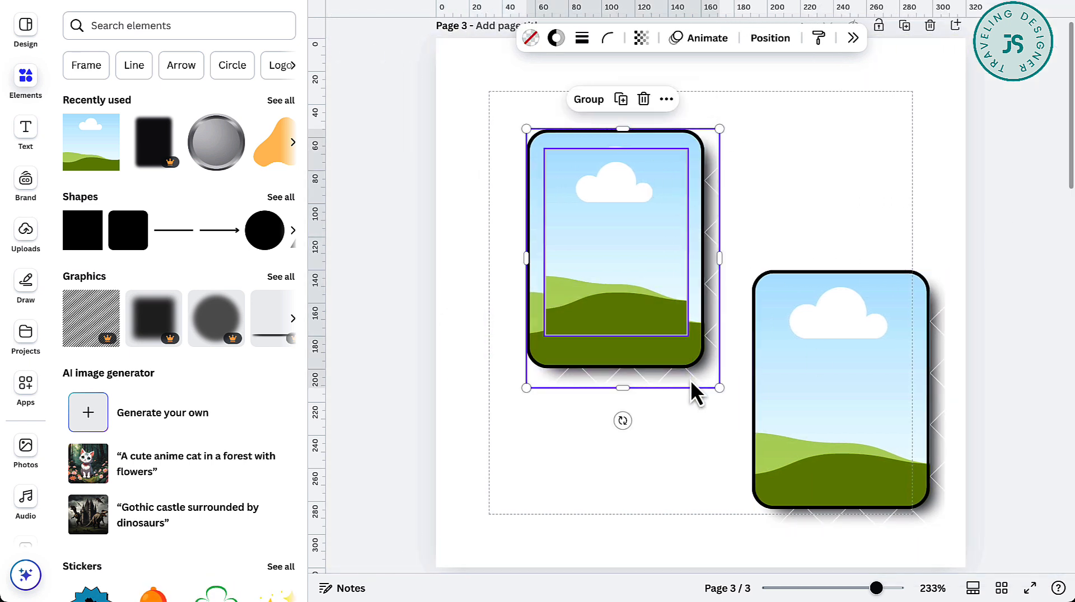
click(585, 102)
- Search the elements for "silver button" and show all the graphics results
click(27, 75)
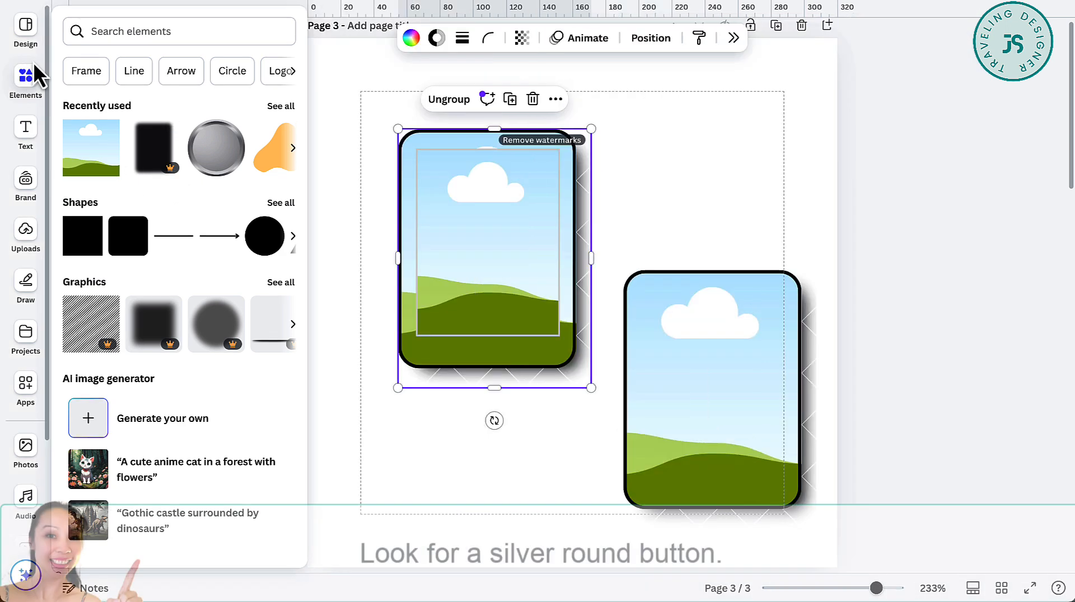
click(166, 33)
text(sil)
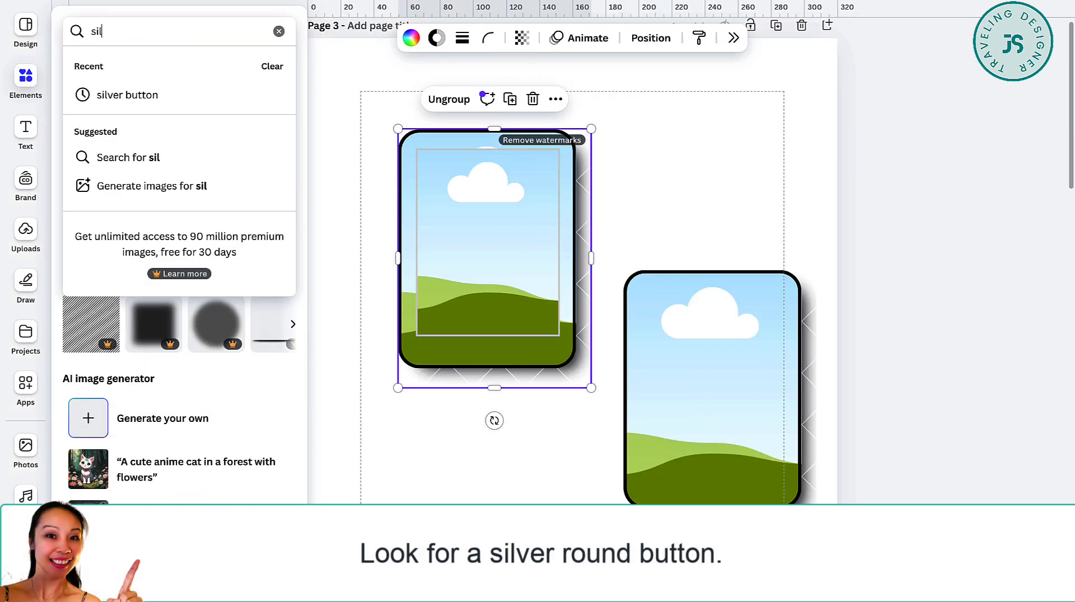
text(ver button)
key(Return)
click(284, 102)
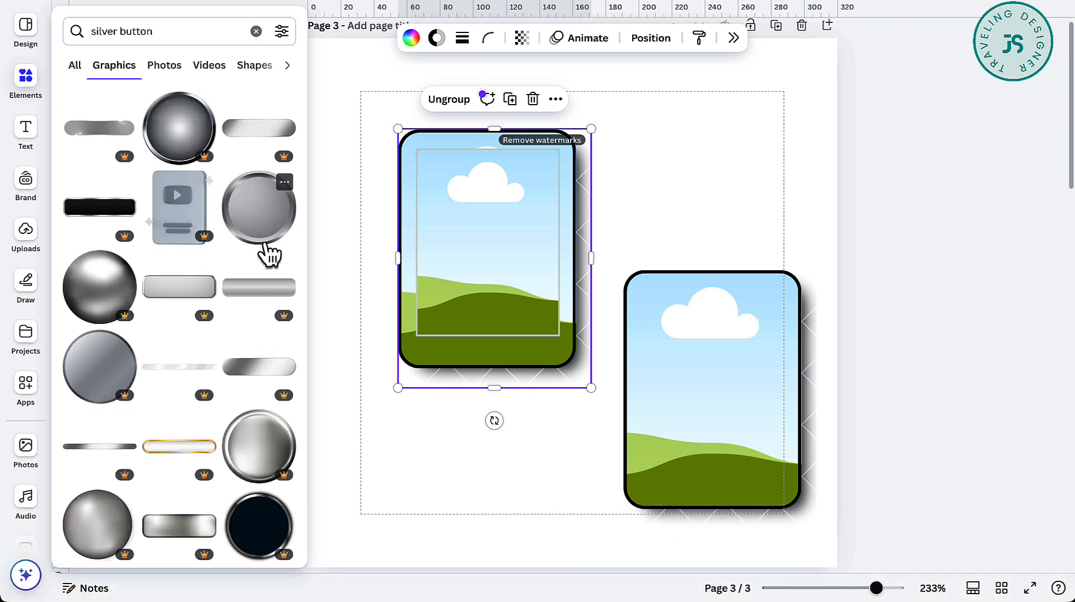
- Add the plain silver round button at a small size centred below the inner frame, and group it with that frame group
click(274, 235)
drag(782, 93, 490, 355)
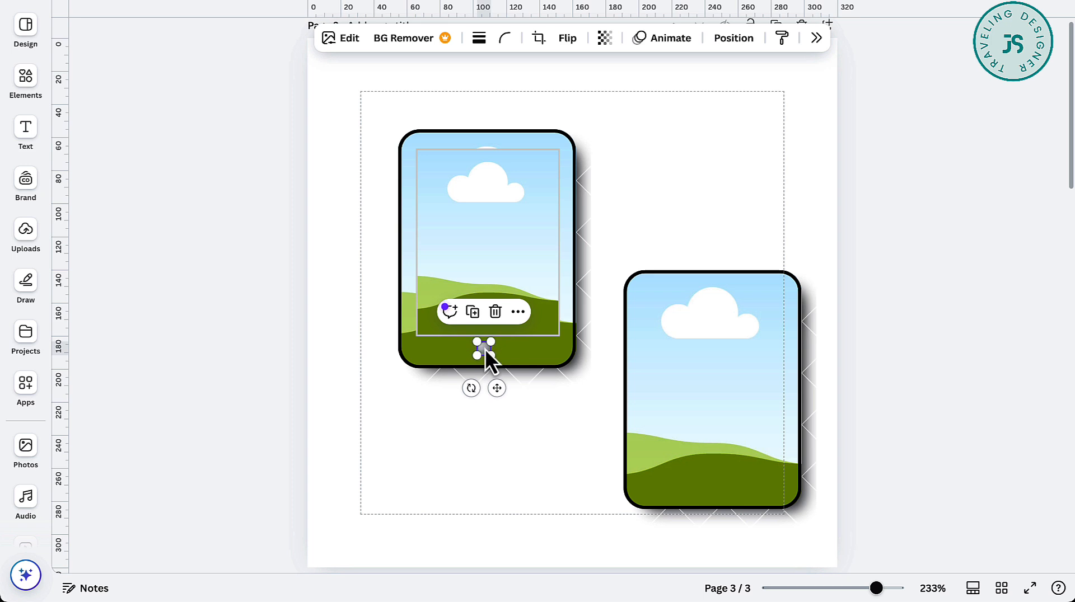
click(566, 454)
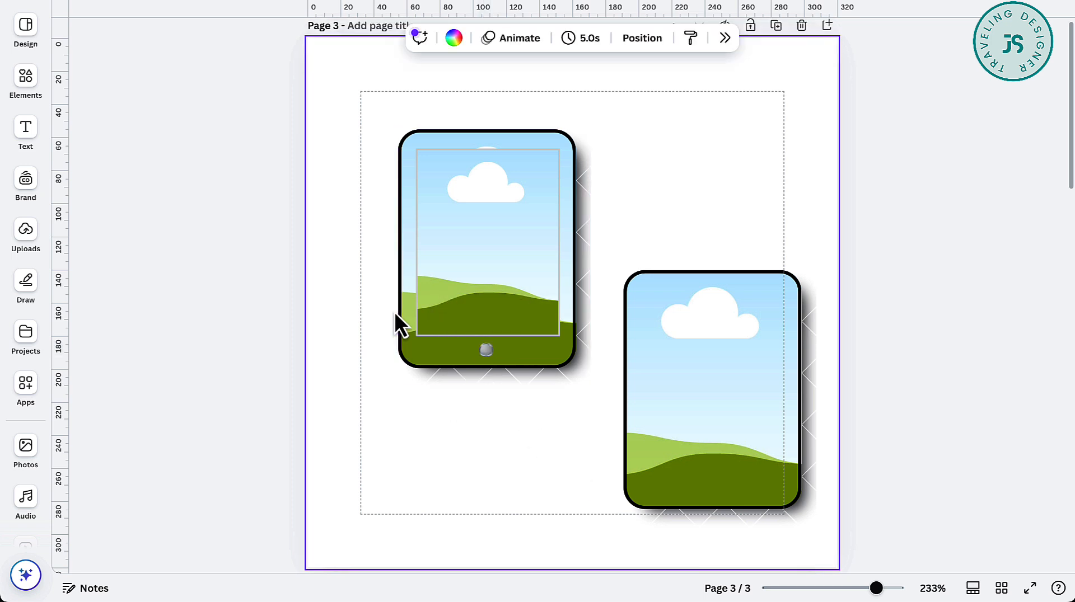
drag(337, 270, 585, 389)
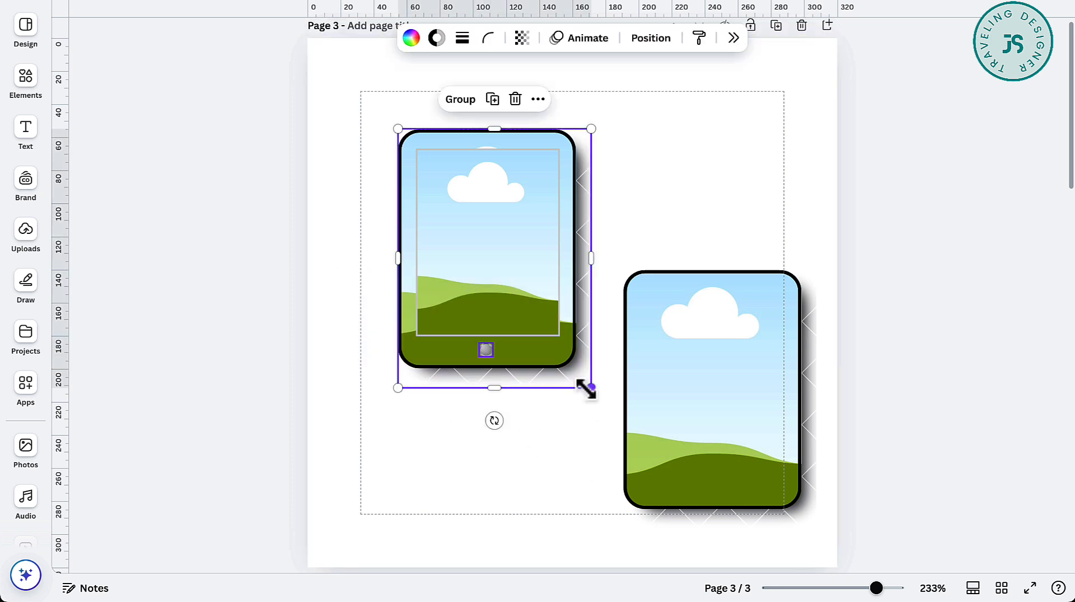
click(469, 100)
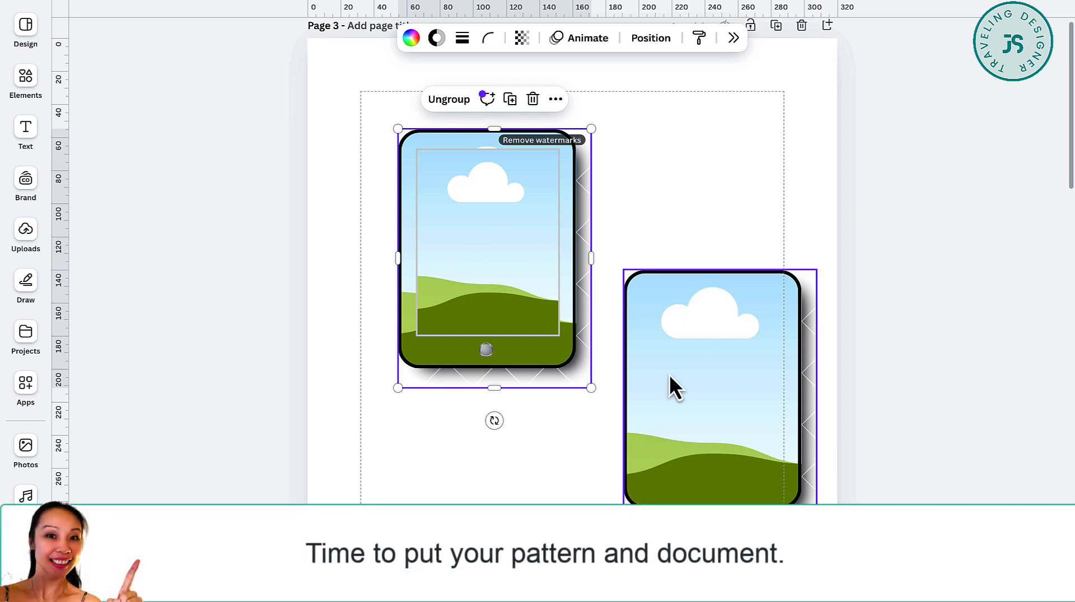
- Fill the thin inner frame with the planner page image from the uploaded files
click(19, 52)
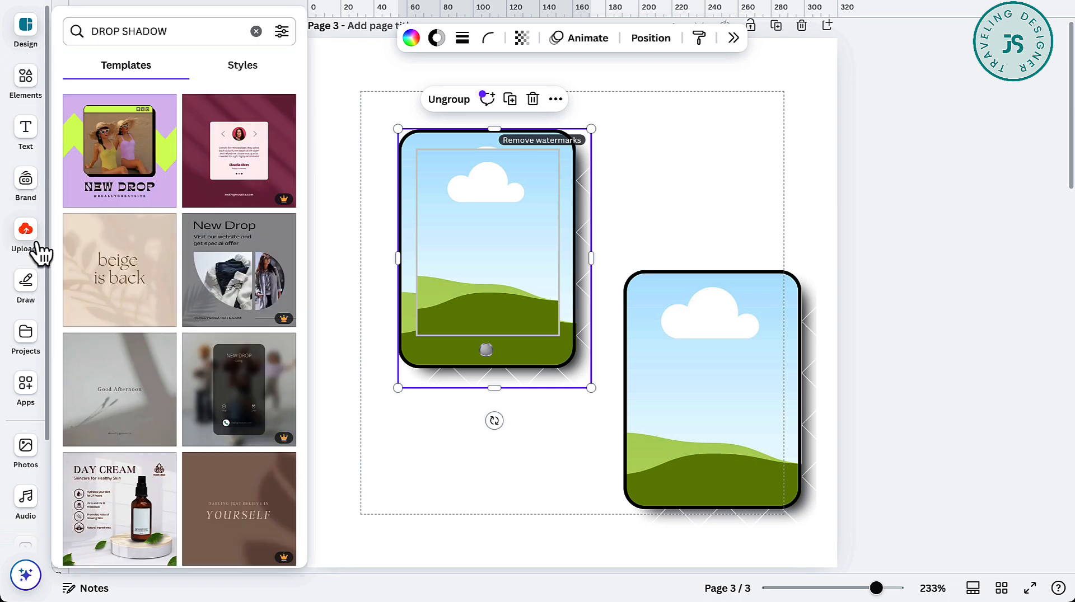
click(28, 241)
scroll(182, 217, up, 10)
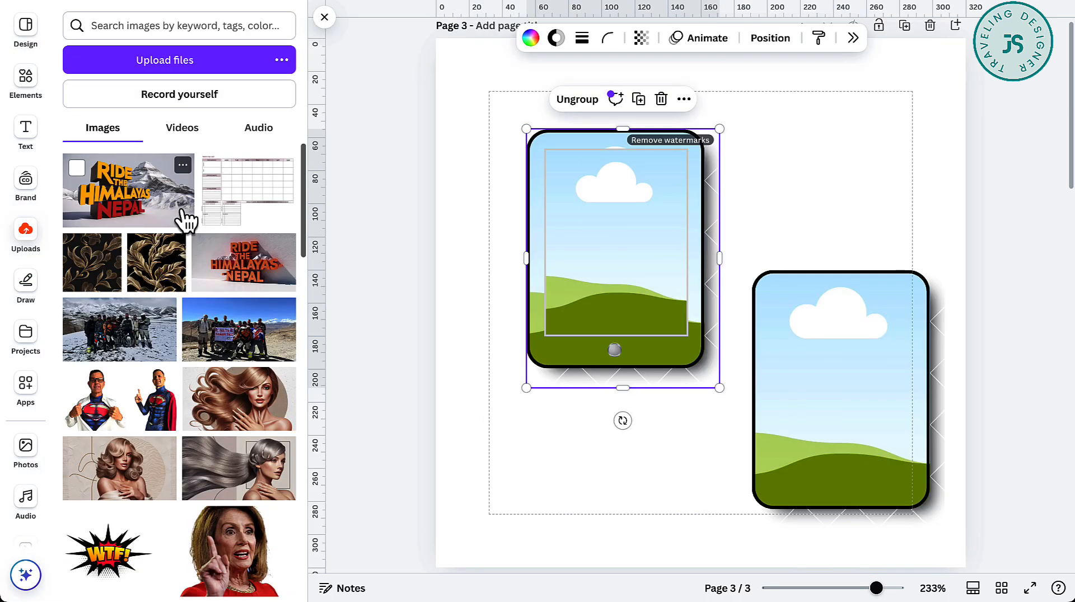
scroll(155, 233, down, 1)
scroll(154, 233, up, 1)
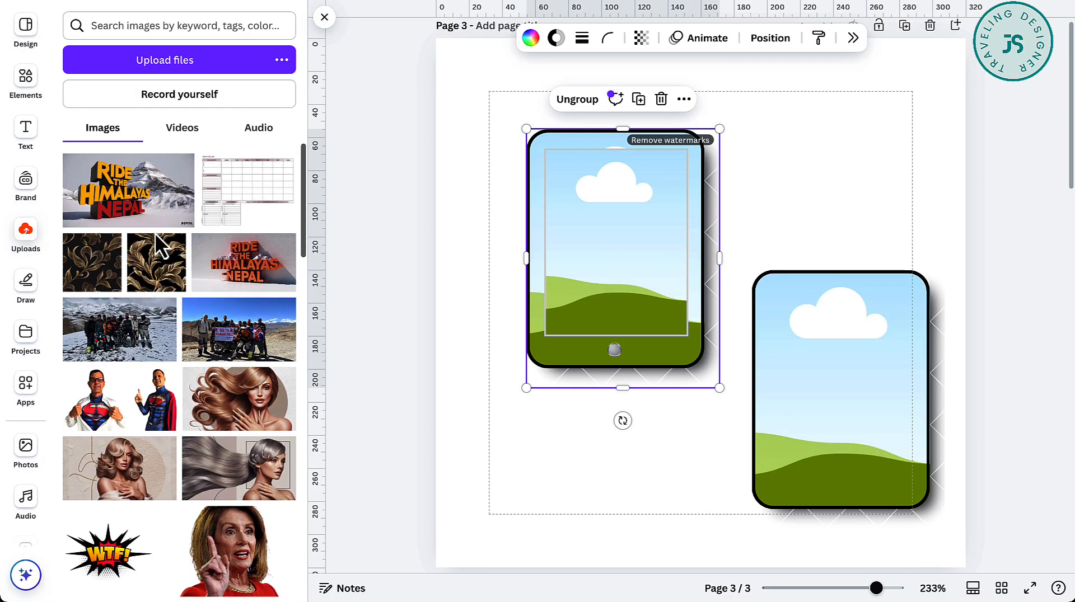
drag(246, 211, 611, 219)
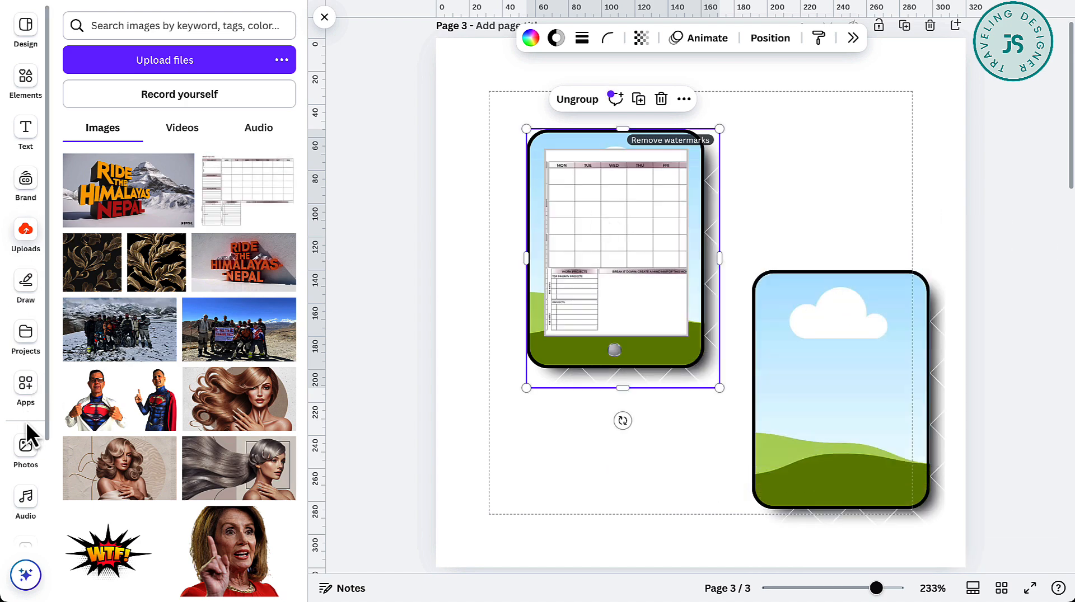
- Fill both rounded outer frames with the pink cherry blossom photo from the flowers photo results
click(26, 450)
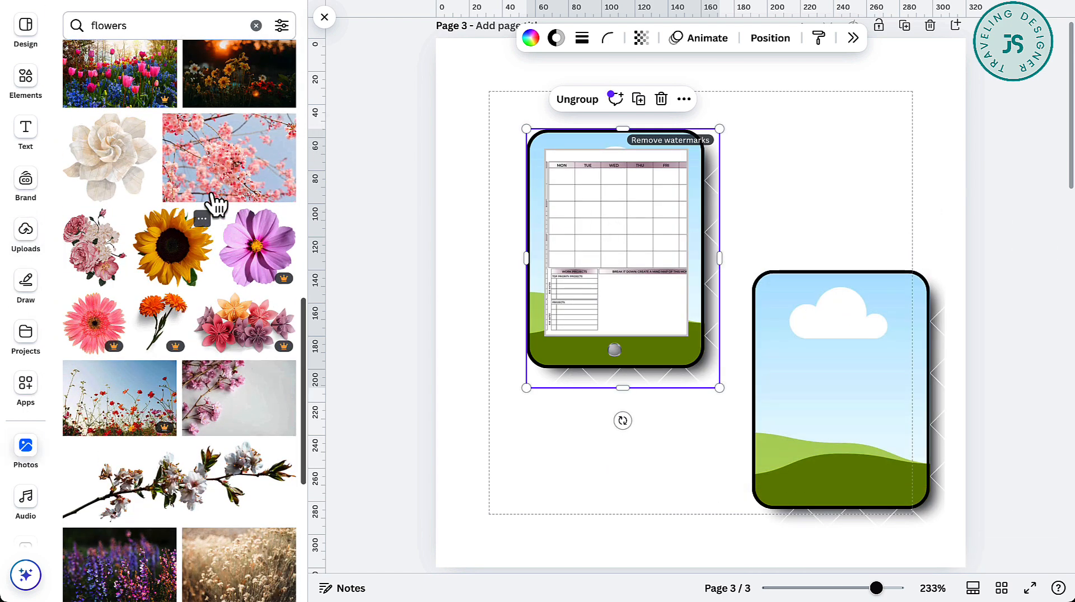
scroll(216, 204, down, 3)
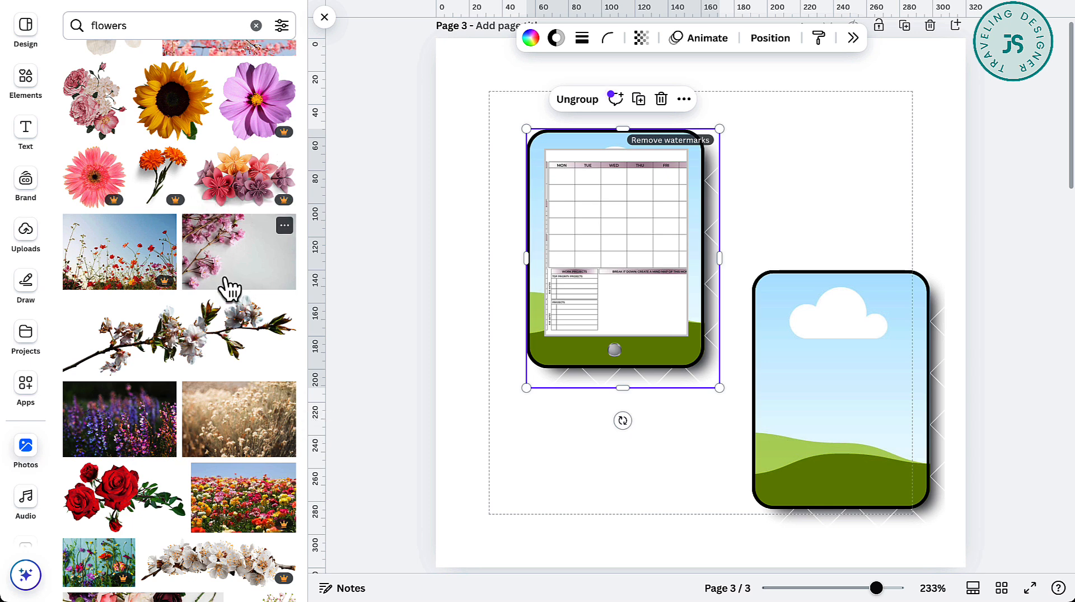
scroll(226, 289, up, 3)
drag(235, 109, 792, 327)
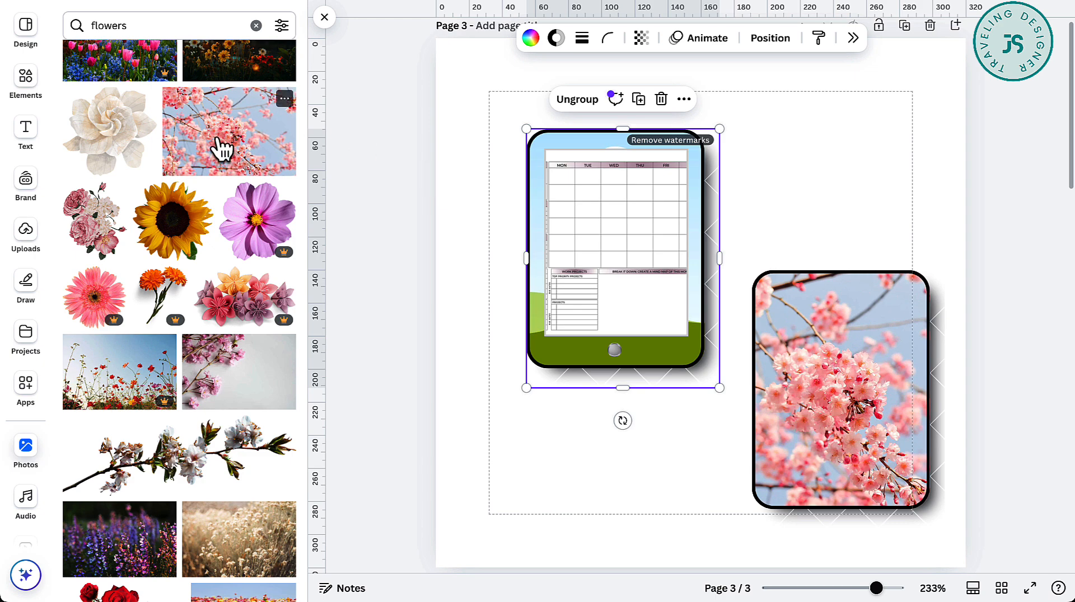
drag(220, 144, 546, 154)
click(912, 111)
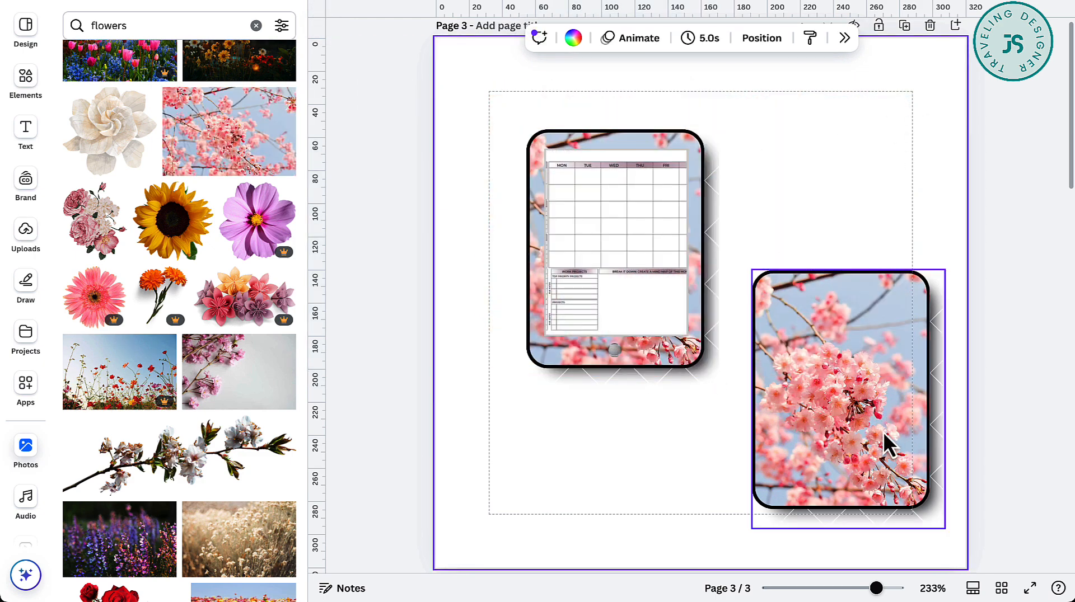
- Tilt the blossom frame counterclockwise and the planner frame clockwise, and overlap them with the blossom frame in front on the left
drag(885, 444, 801, 360)
click(627, 361)
drag(630, 419, 667, 416)
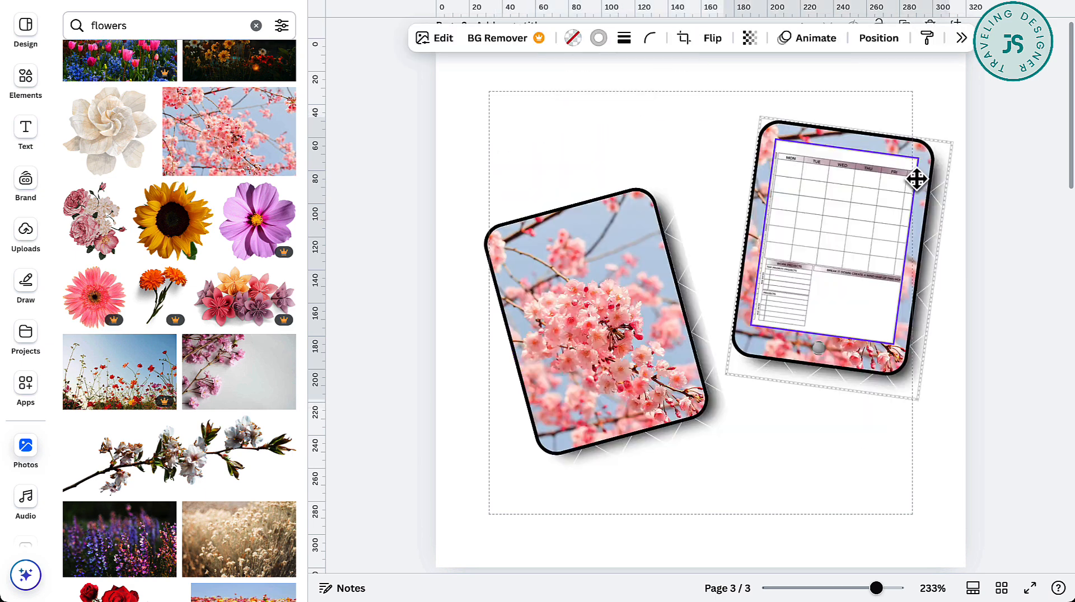
drag(918, 175, 854, 217)
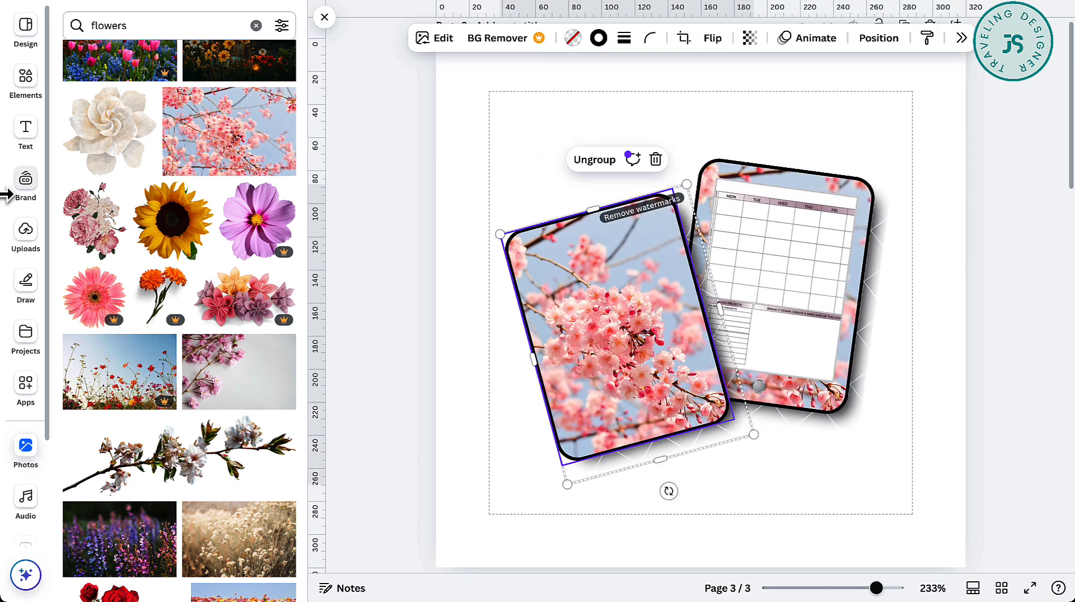
- Search the element graphics for "blob" and add the green rounded blob to the page
click(25, 78)
triple_click(195, 27)
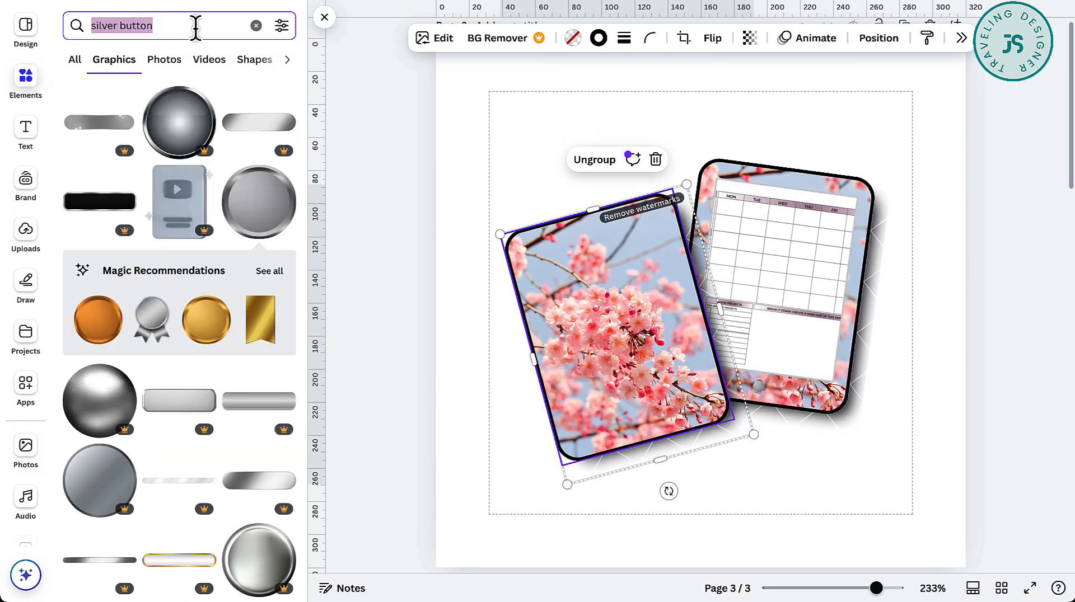
text(blob)
key(Return)
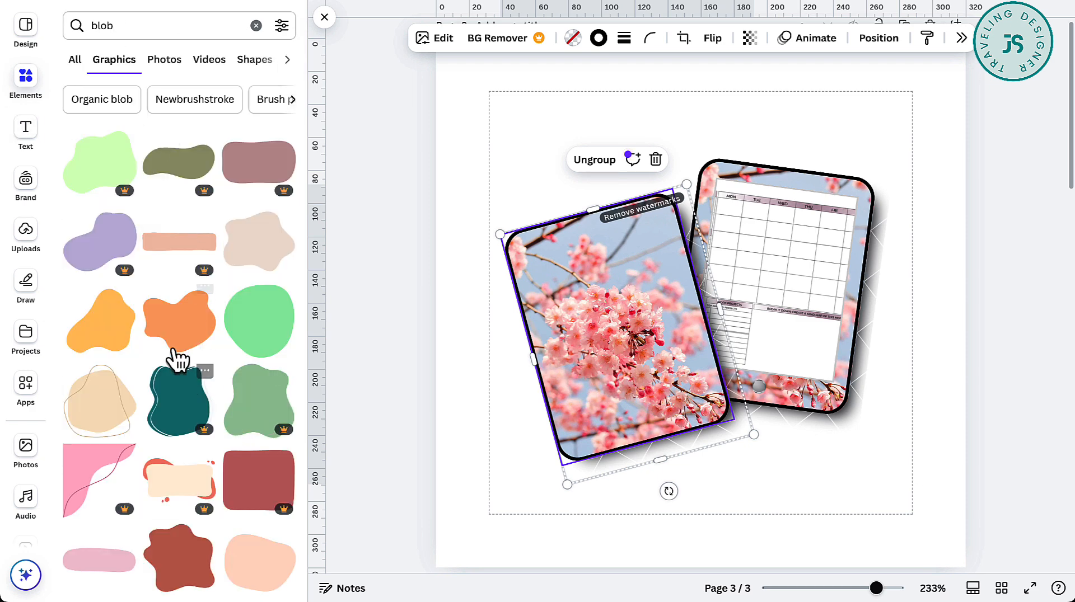
click(289, 337)
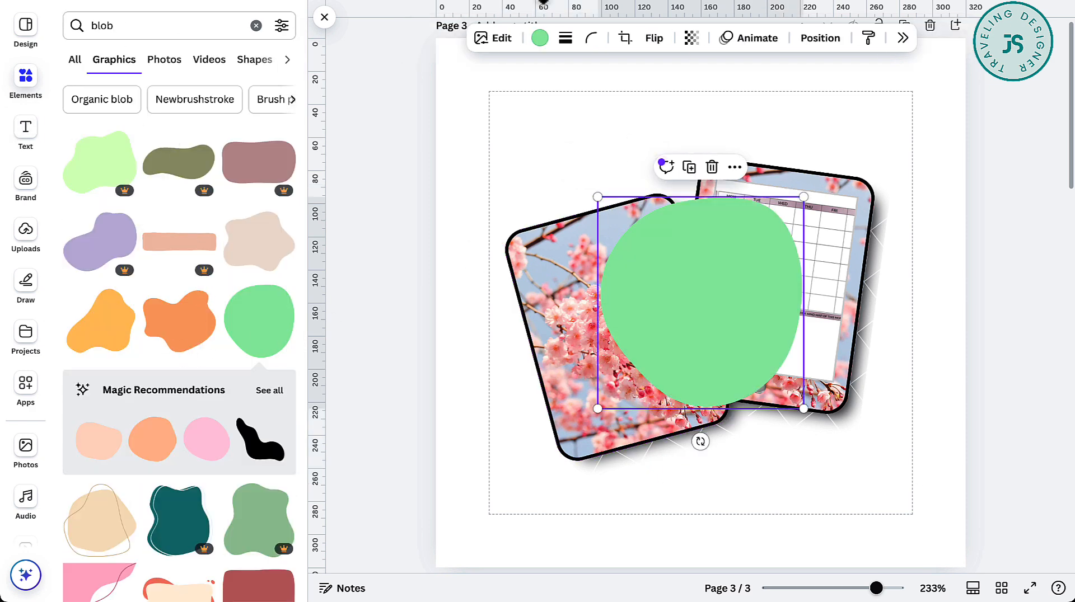
- Recolor the blob with the red shade taken from the cherry blossom photo
click(539, 40)
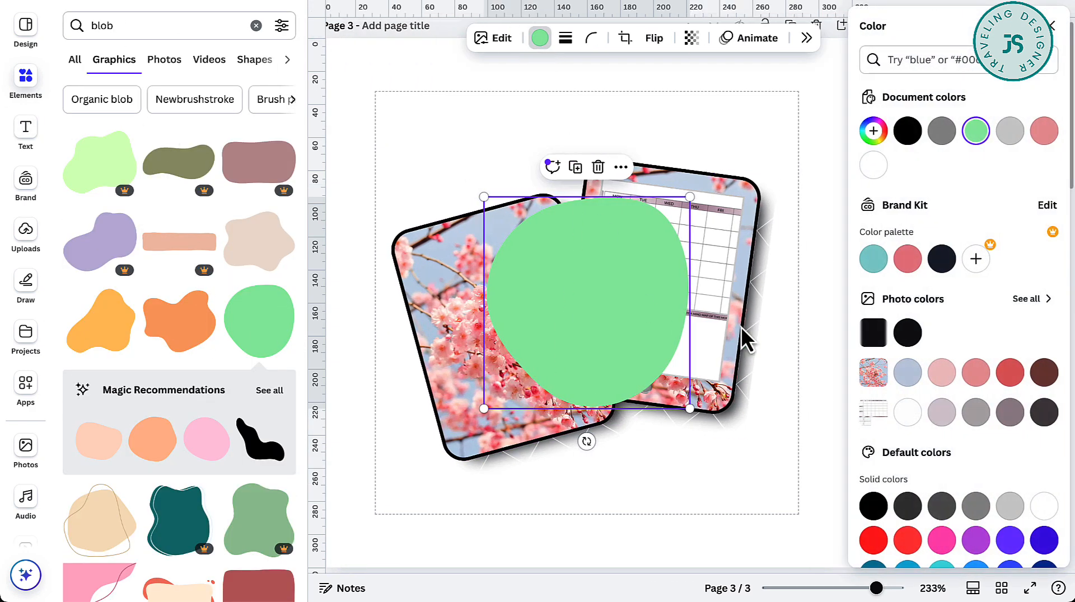
click(975, 372)
click(1010, 372)
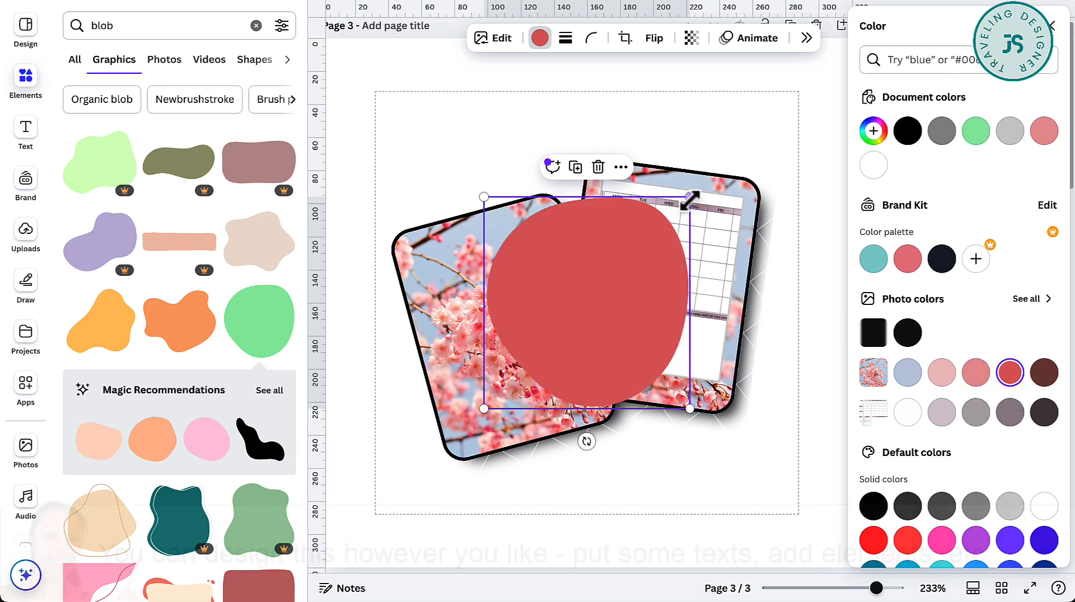
- Enlarge the red blob until it spans most of the area within the page margins, and centre it over the two frames
drag(689, 197, 798, 85)
drag(676, 221, 634, 291)
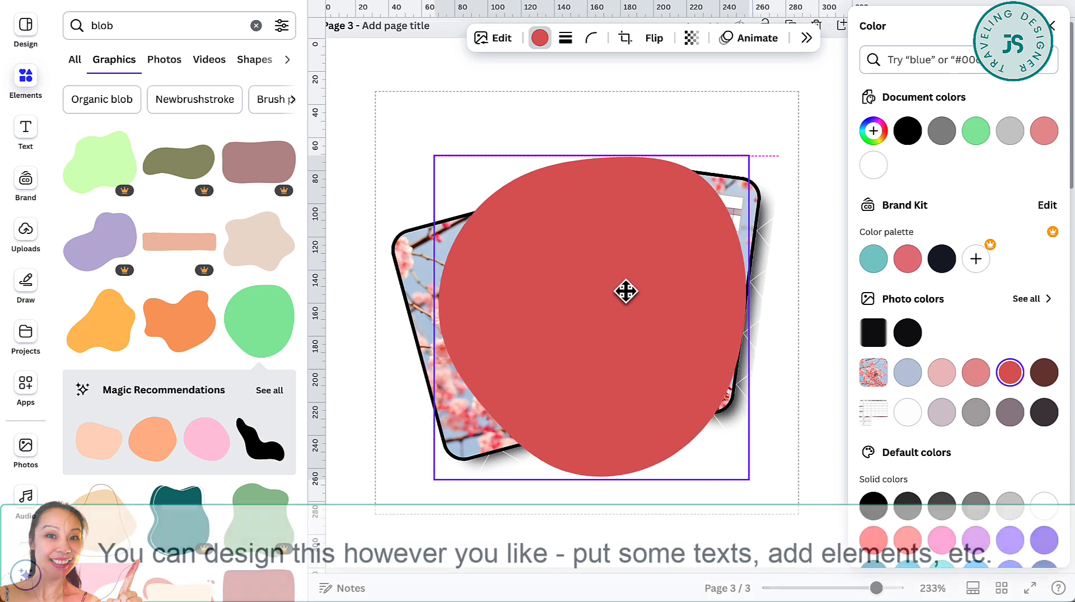
drag(755, 156, 805, 96)
drag(687, 266, 646, 301)
- Send the red blob to the back, behind both frame groups
right_click(646, 303)
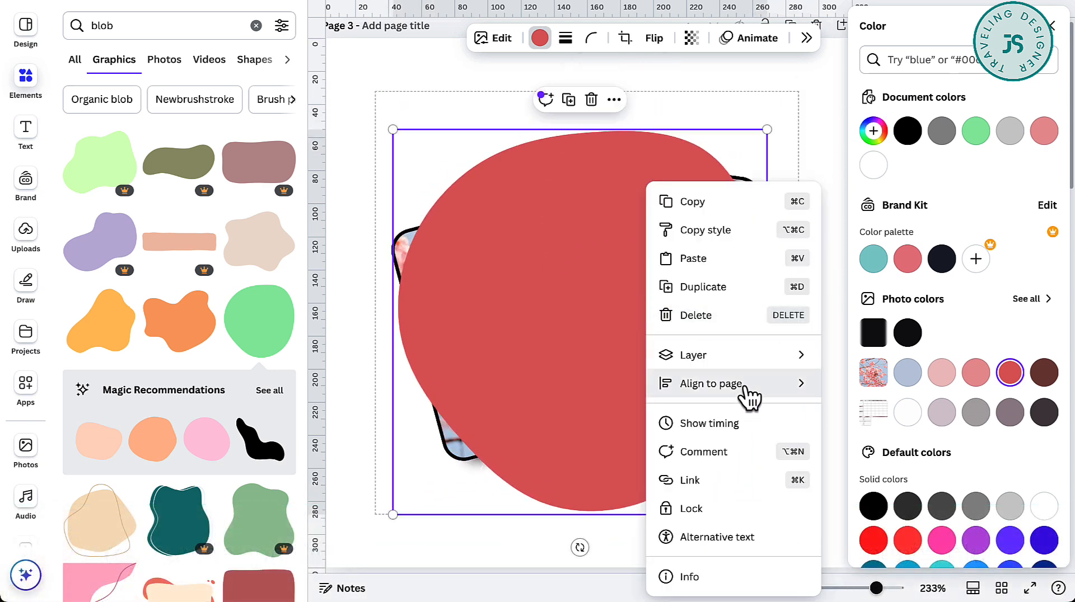
mouse_move(747, 358)
click(884, 441)
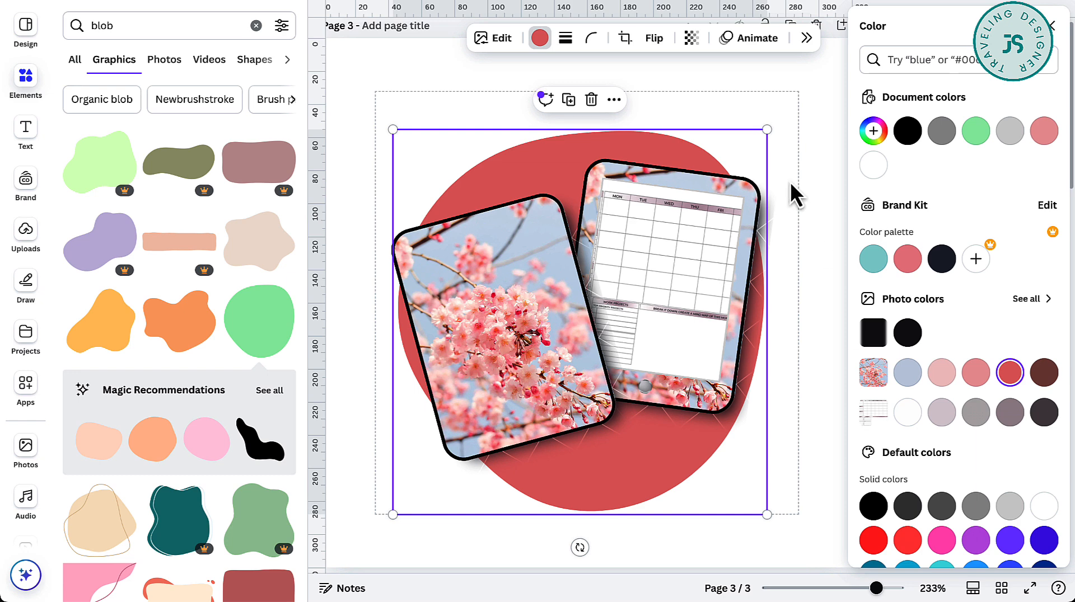
click(821, 185)
- Lower the blob's transparency value from full so the red softens to pink, and close the color options
click(624, 480)
click(693, 39)
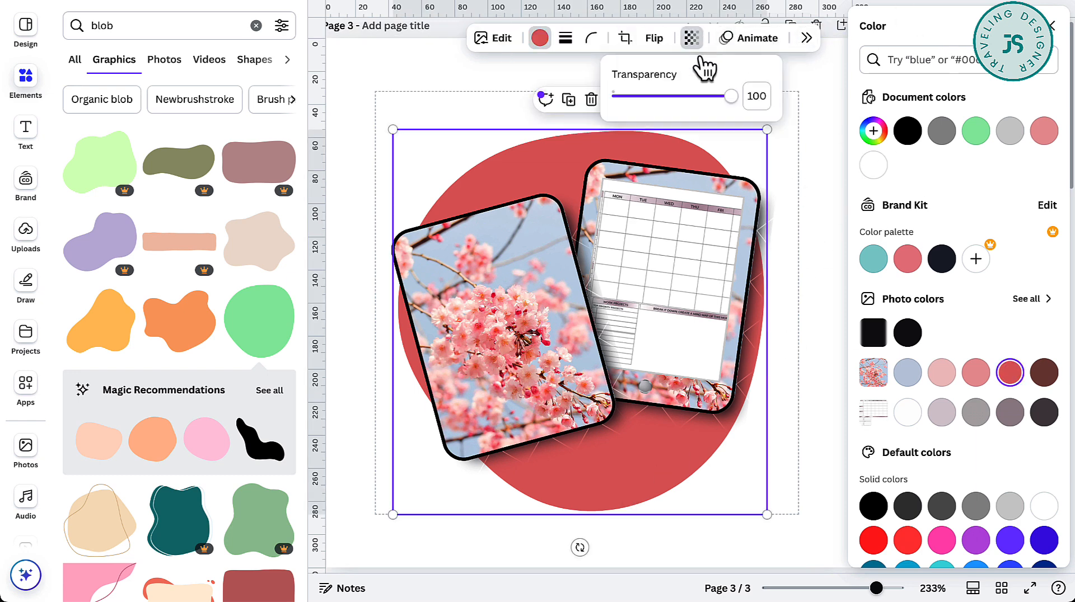
drag(728, 98, 678, 96)
click(812, 355)
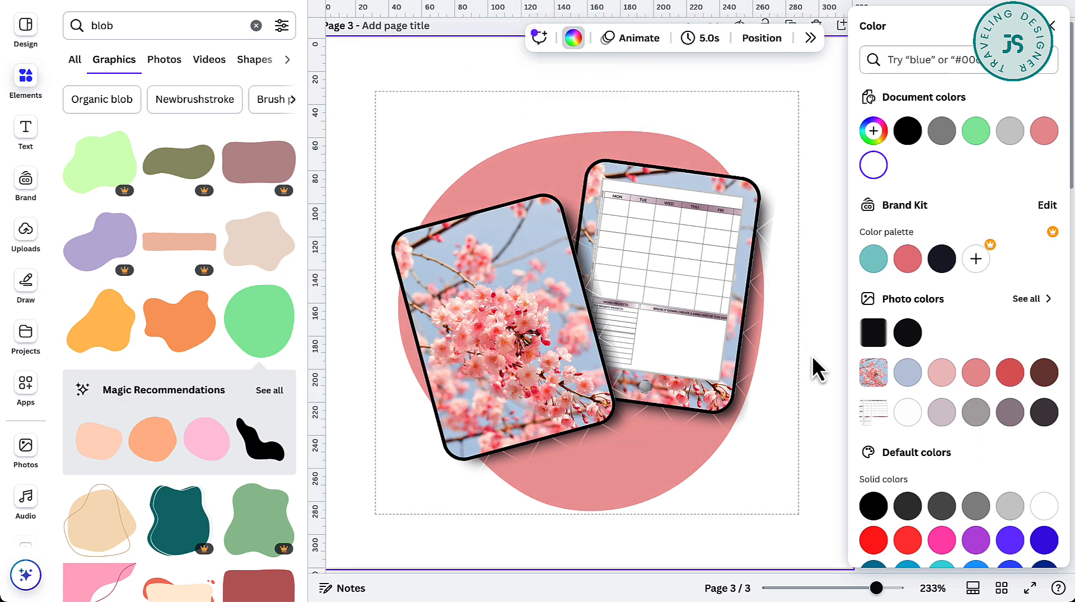
click(1051, 26)
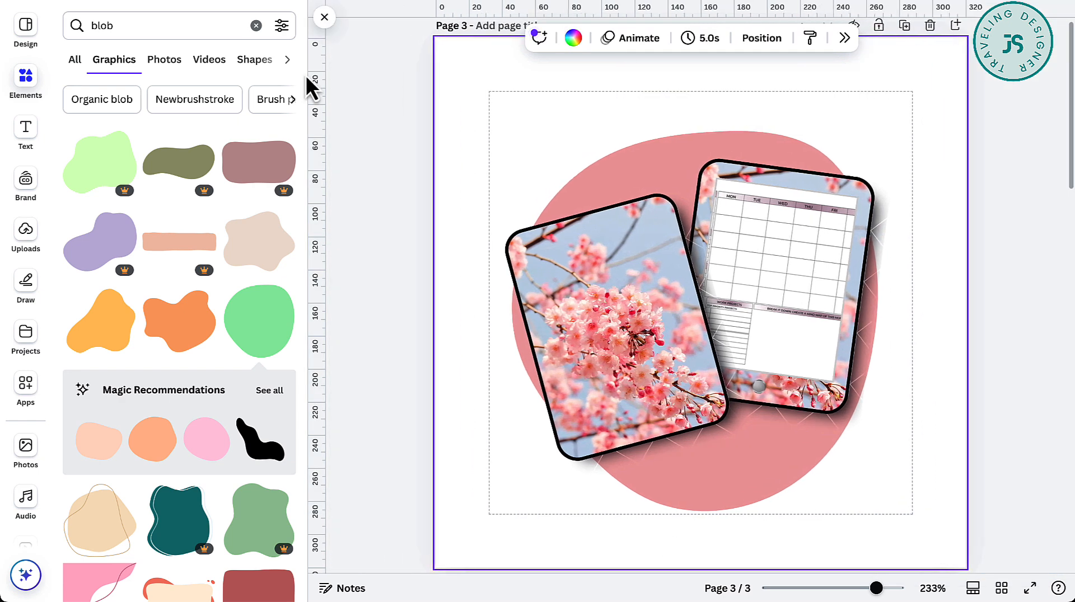